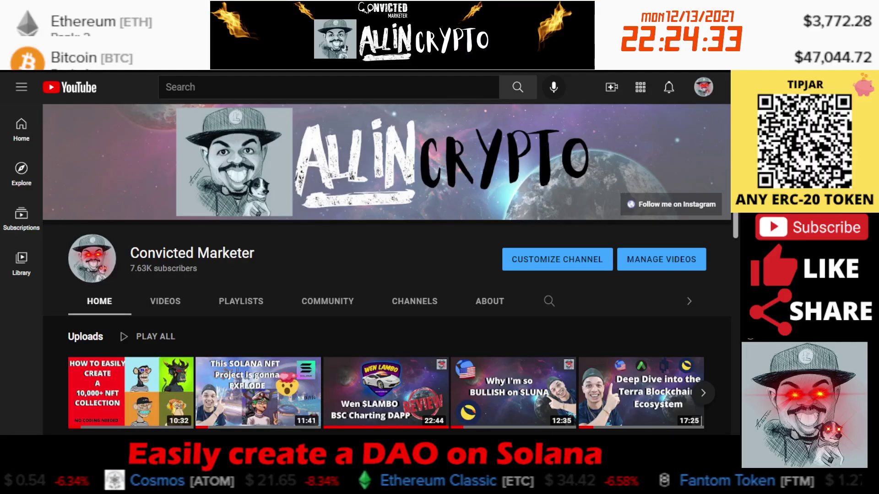
# - Leave the Convicted Marketer YouTube channel page for the SquaresDAO website tab
pyautogui.scroll(-1, 295, 203)
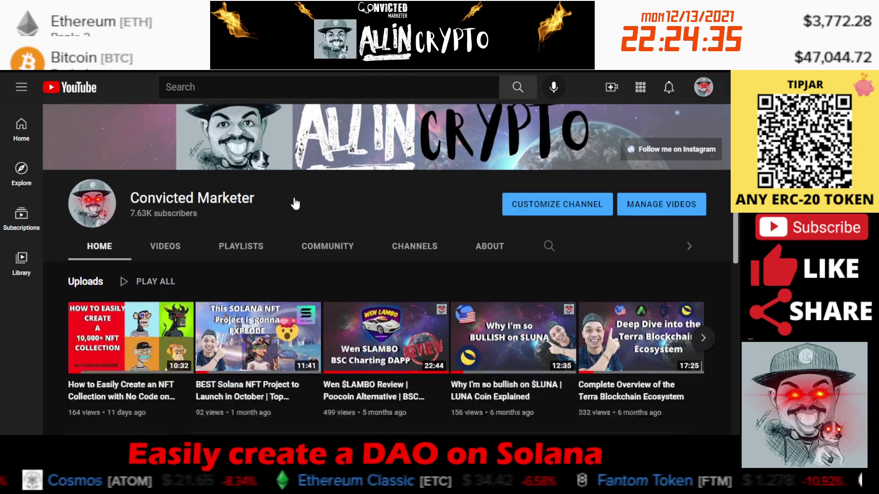
pyautogui.scroll(1, 295, 203)
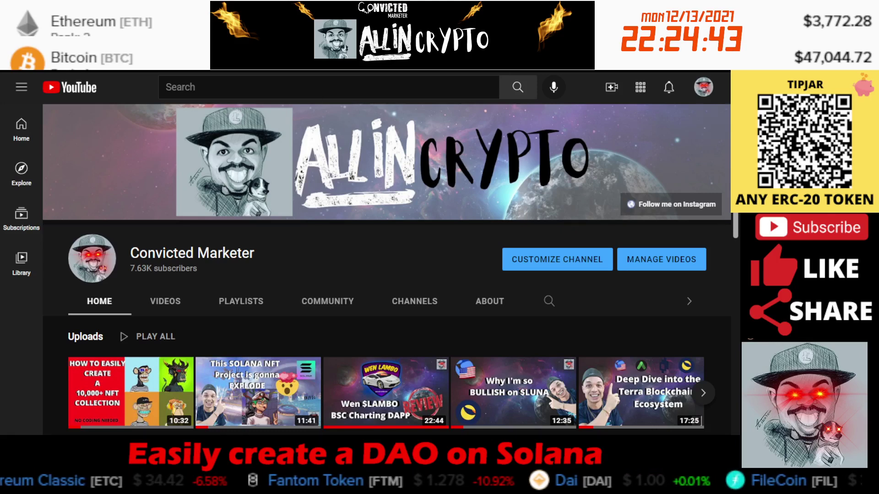
pyautogui.hotkey('ctrl', 'Tab')
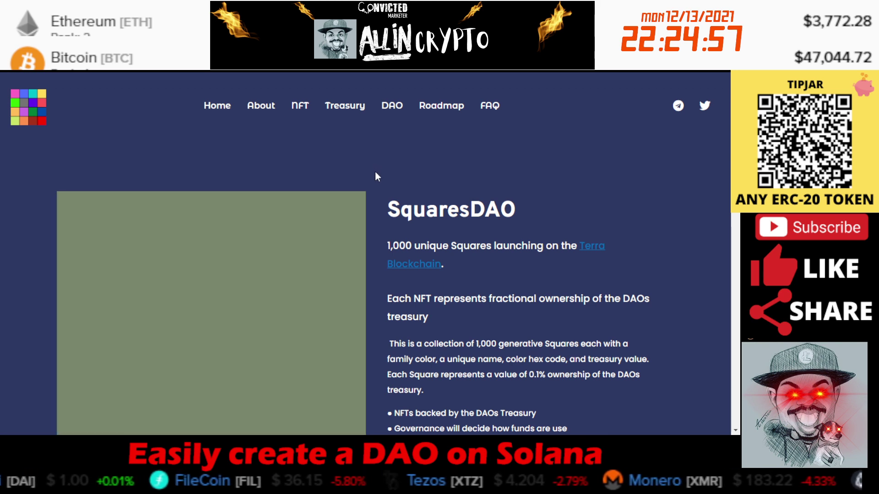
# - Skim the SquaresDAO page's fractional treasury ownership sentence, then move to the Squads site tab
pyautogui.scroll(-1, 375, 171)
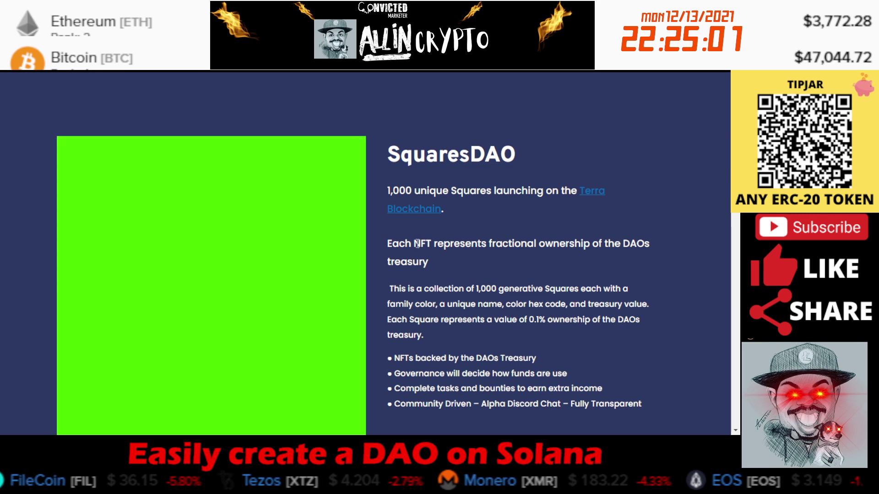
pyautogui.moveTo(431, 243); pyautogui.dragTo(476, 265)
pyautogui.click(477, 261)
pyautogui.scroll(1, 477, 261)
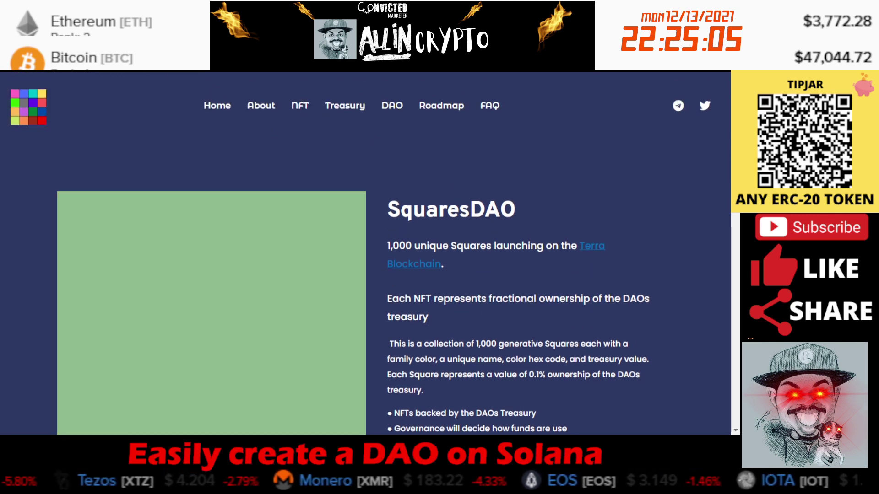
pyautogui.hotkey('ctrl', 'Tab')
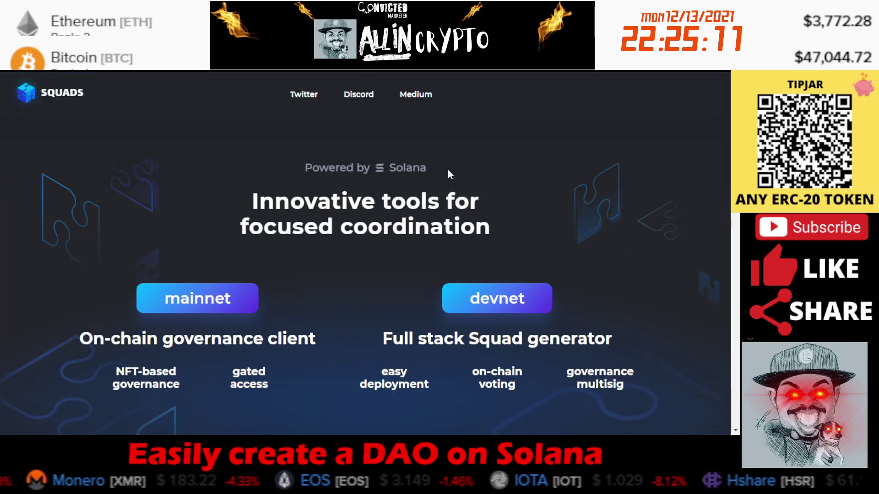
pyautogui.moveTo(447, 170); pyautogui.dragTo(388, 168)
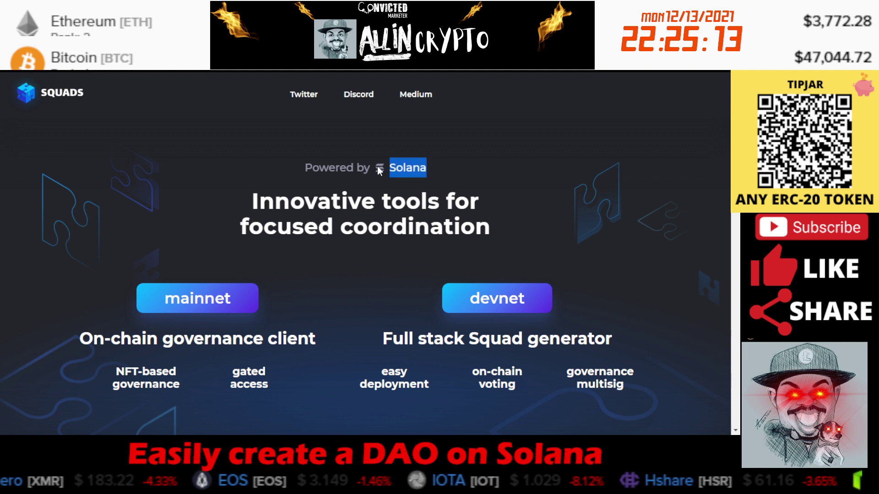
pyautogui.click(538, 166)
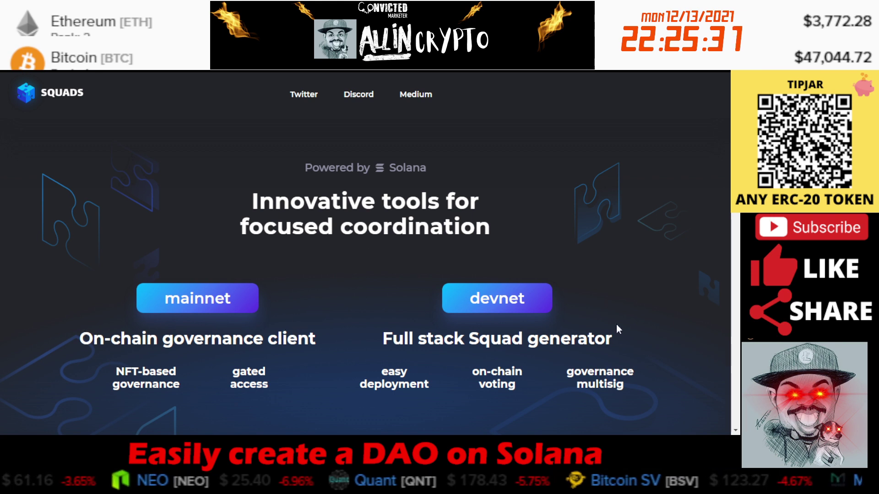
pyautogui.moveTo(622, 339); pyautogui.dragTo(469, 339)
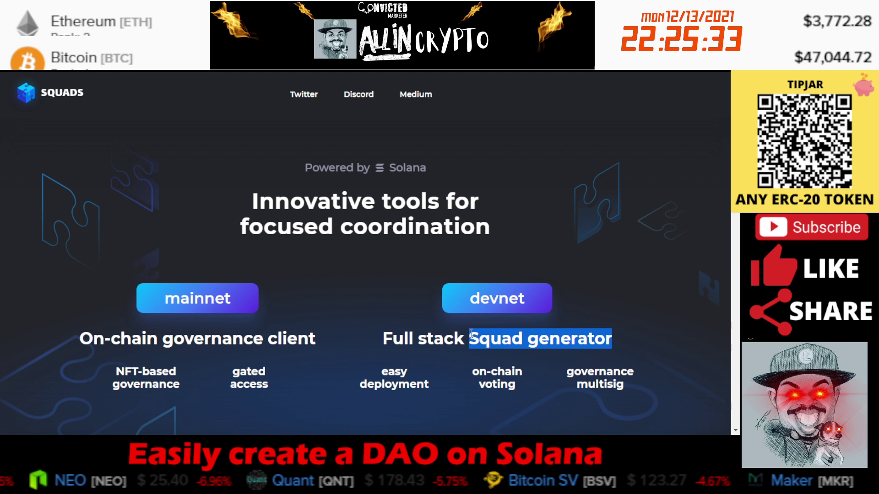
pyautogui.tripleClick(471, 336)
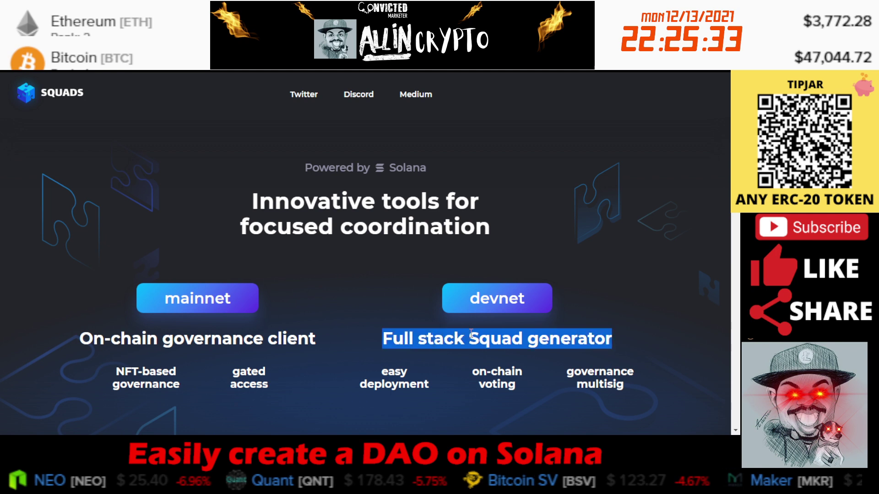
pyautogui.doubleClick(503, 341)
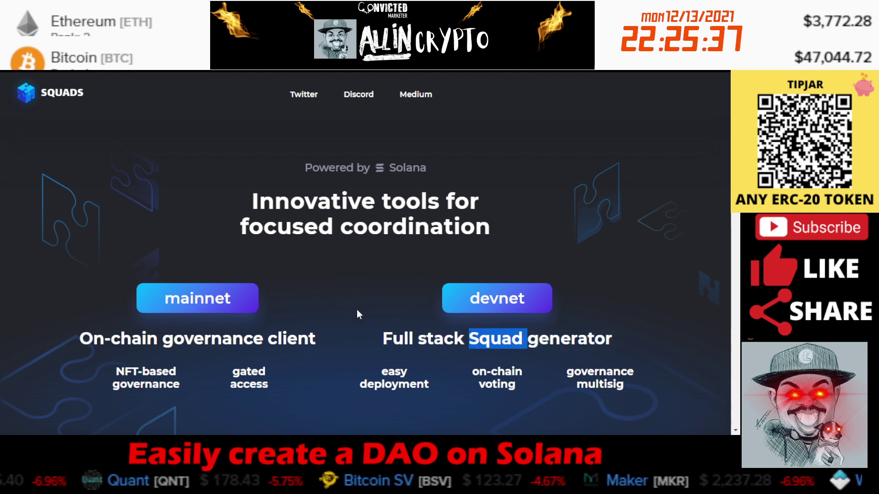
pyautogui.scroll(-1, 323, 284)
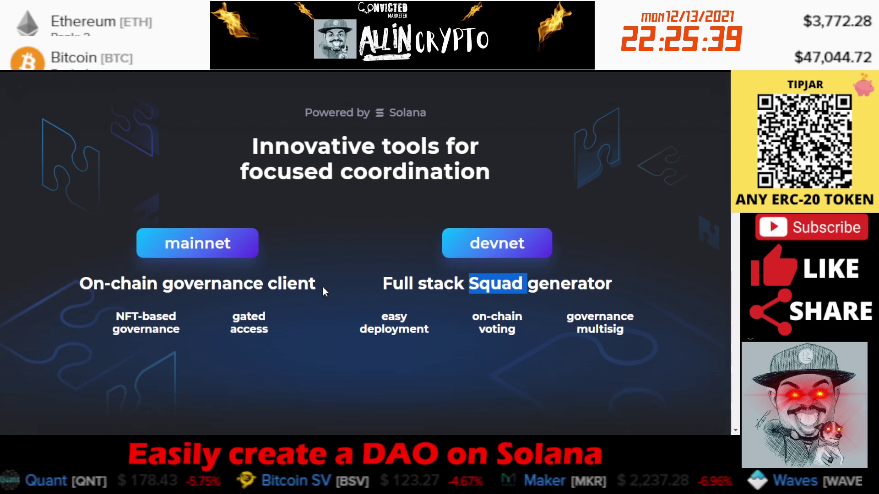
pyautogui.doubleClick(609, 330)
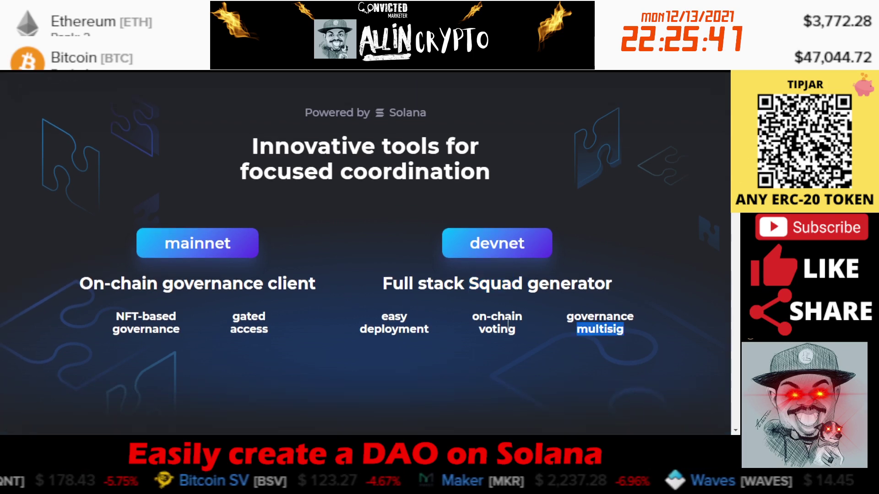
pyautogui.moveTo(516, 331); pyautogui.dragTo(473, 315)
pyautogui.moveTo(378, 315); pyautogui.dragTo(408, 330)
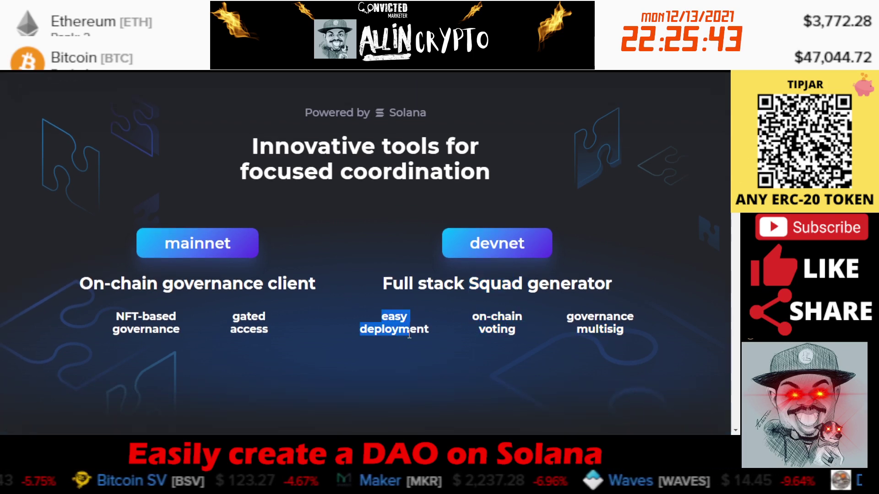
pyautogui.moveTo(229, 314); pyautogui.dragTo(269, 332)
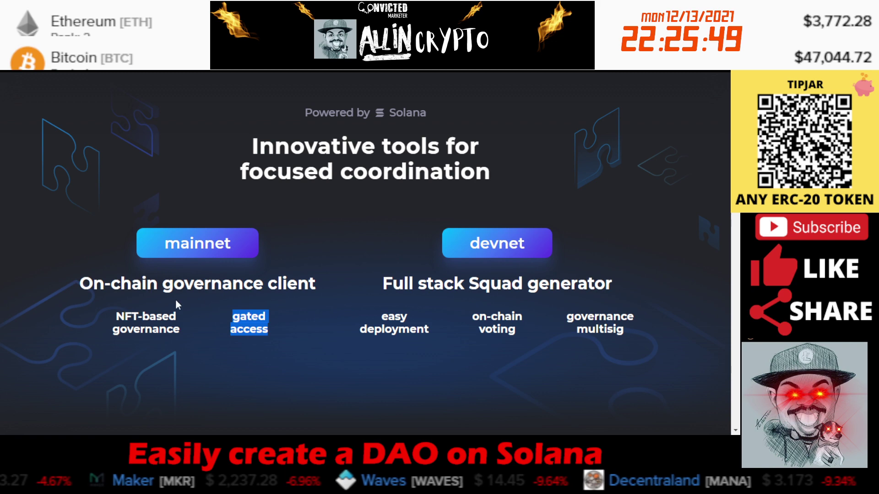
pyautogui.scroll(-5, 396, 313)
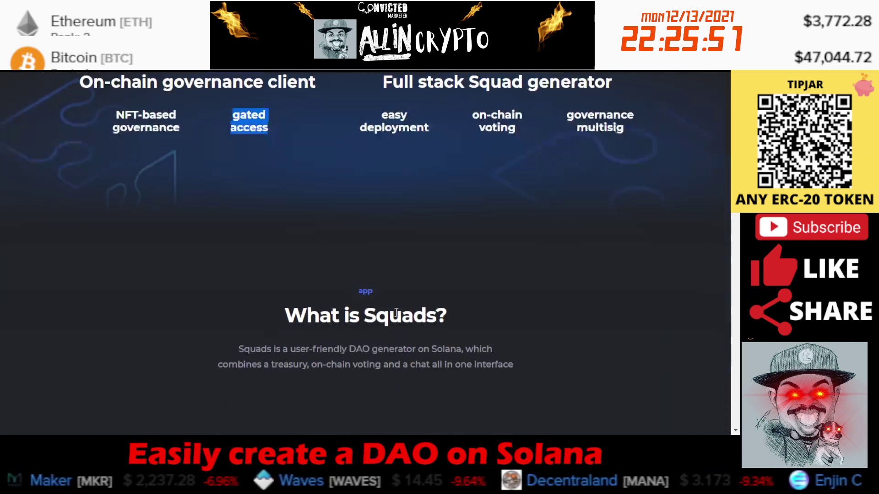
pyautogui.scroll(-5, 359, 315)
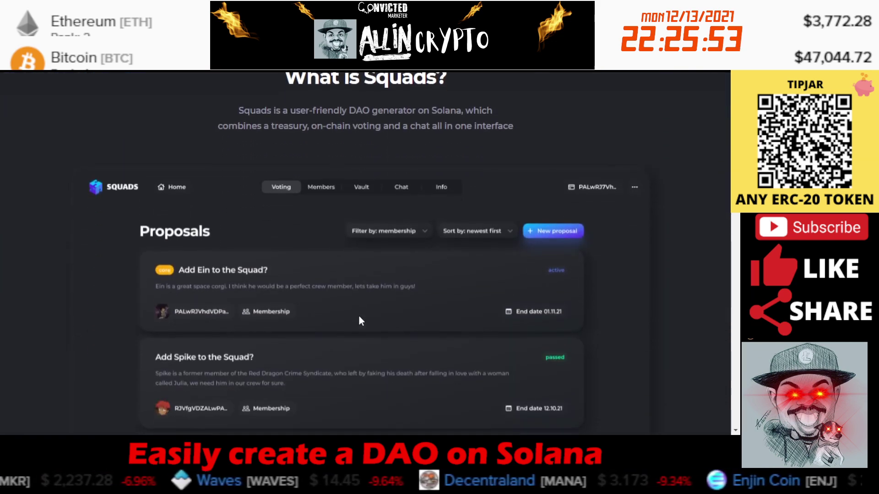
pyautogui.scroll(-1, 253, 284)
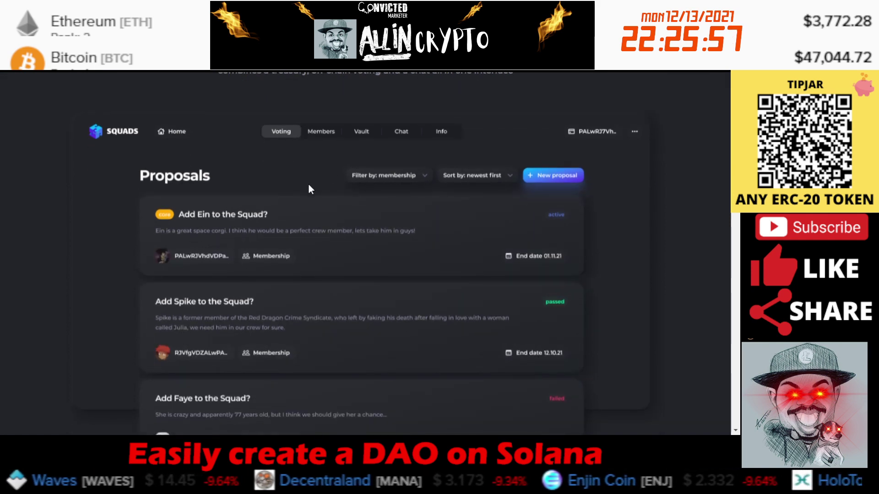
pyautogui.scroll(-2, 322, 255)
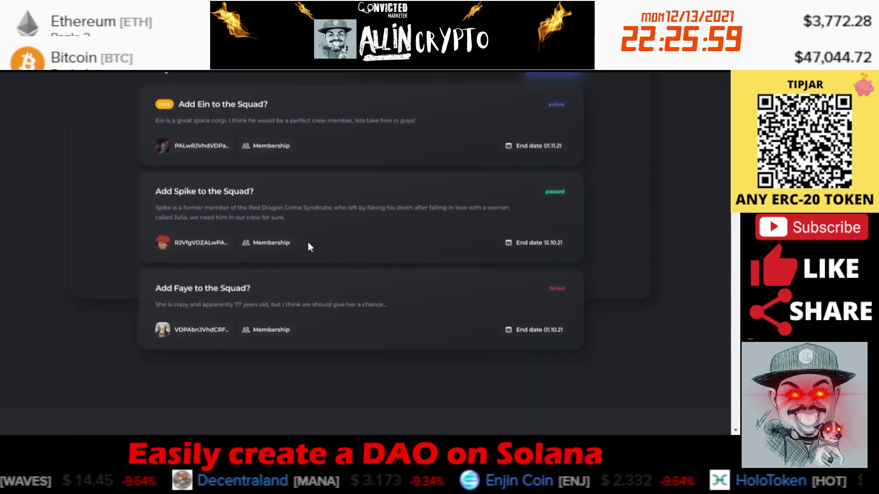
pyautogui.scroll(-5, 202, 294)
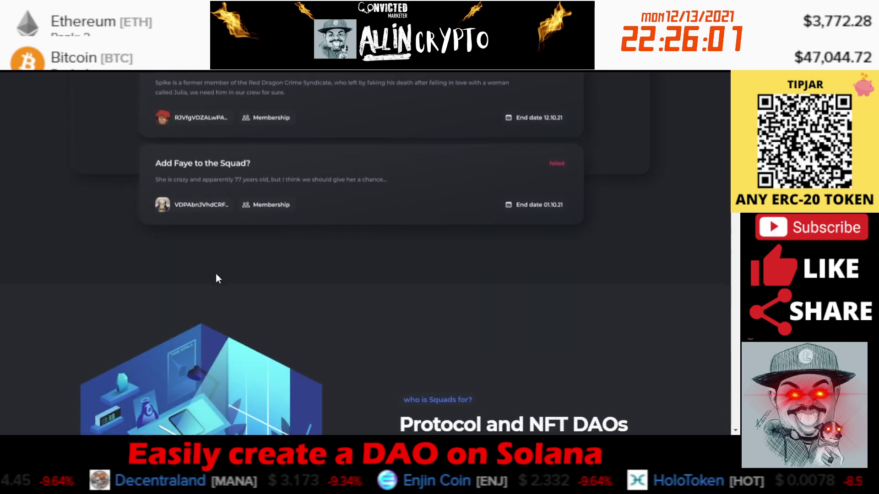
pyautogui.doubleClick(412, 274)
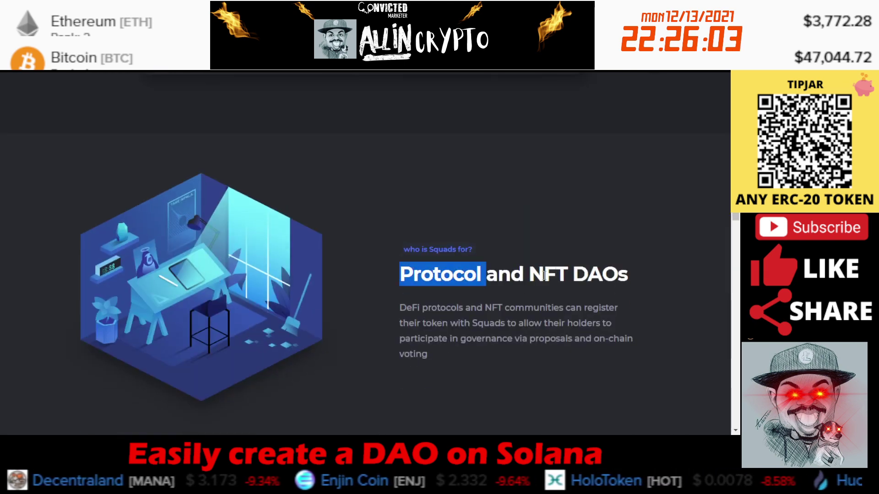
pyautogui.scroll(-1, 496, 354)
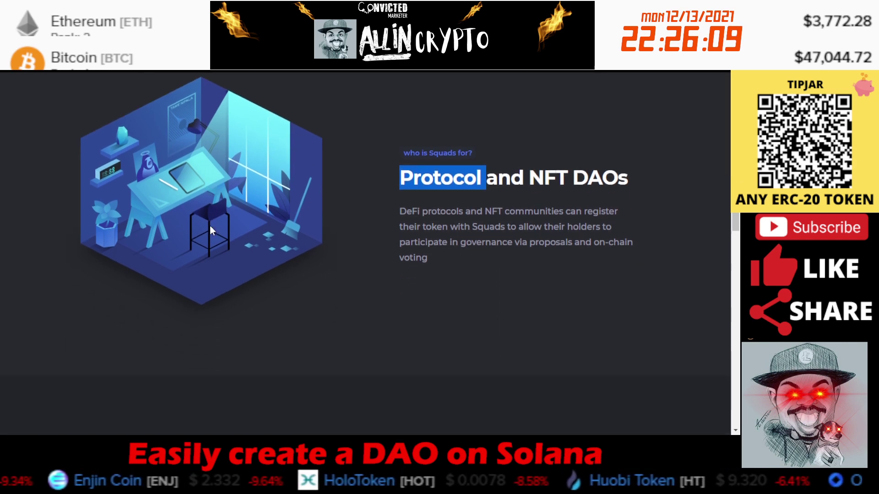
pyautogui.scroll(-5, 209, 226)
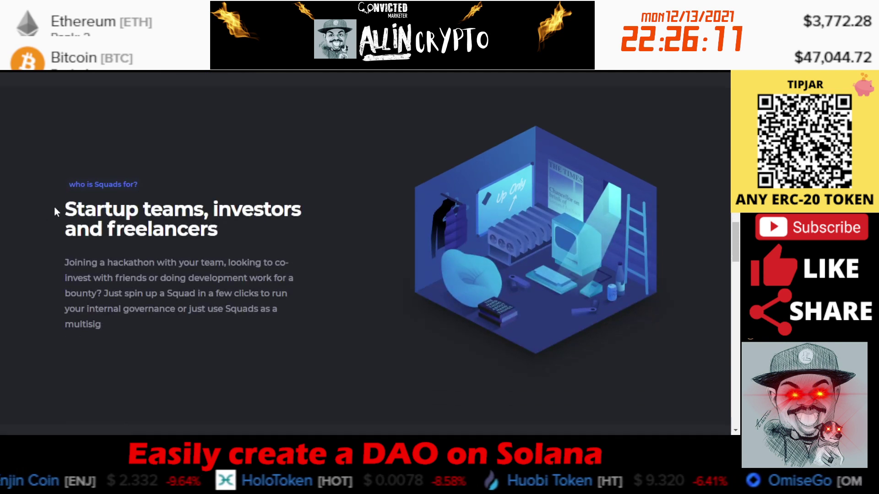
pyautogui.moveTo(54, 208); pyautogui.dragTo(229, 205)
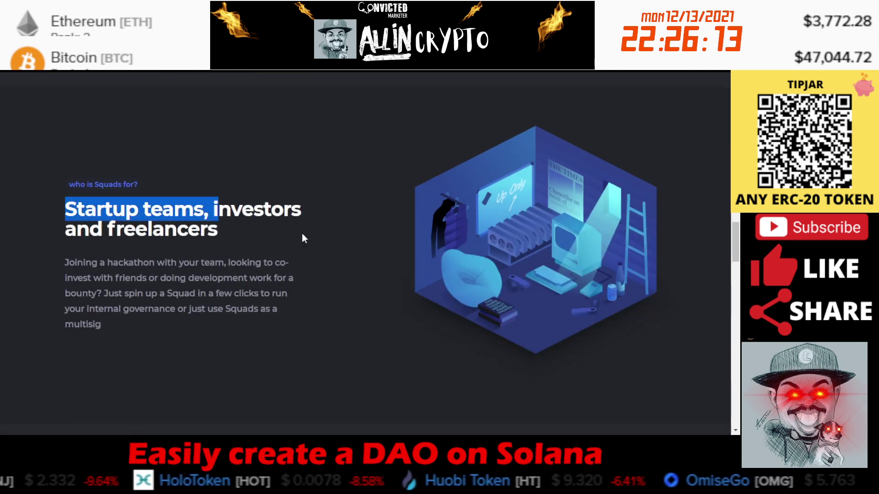
pyautogui.scroll(-3, 301, 232)
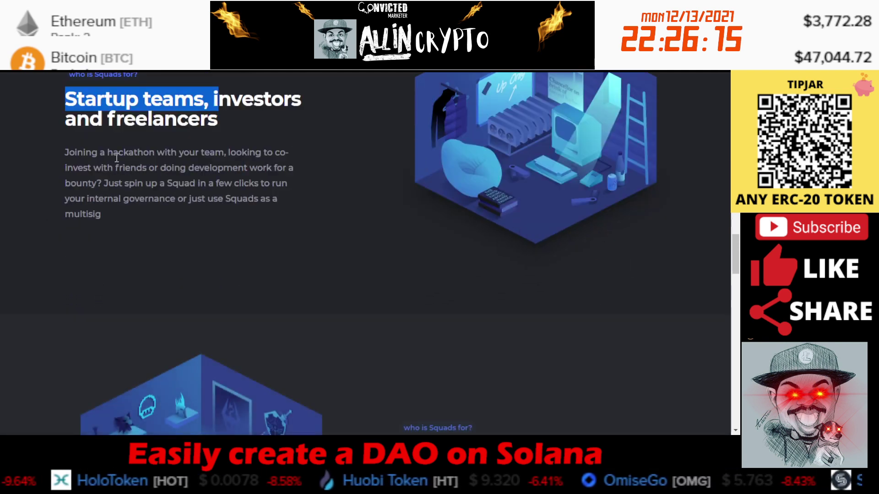
pyautogui.click(119, 156)
pyautogui.doubleClick(118, 156)
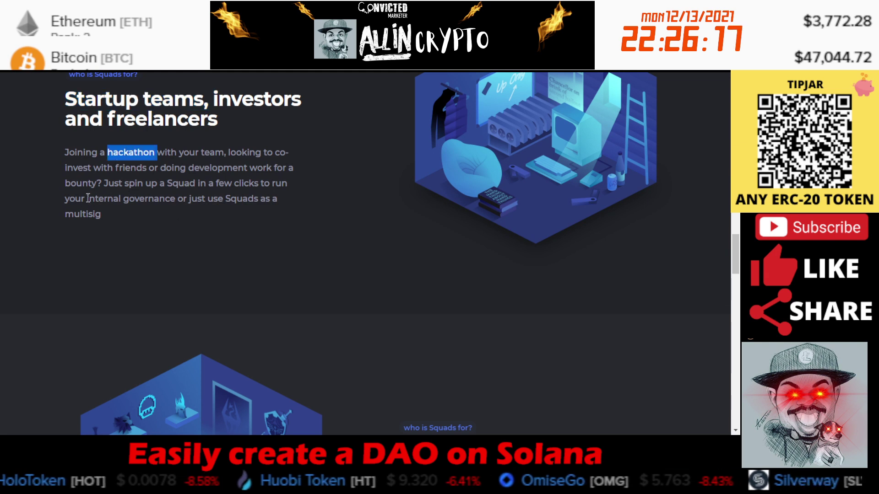
pyautogui.moveTo(87, 199); pyautogui.dragTo(162, 198)
pyautogui.click(193, 211)
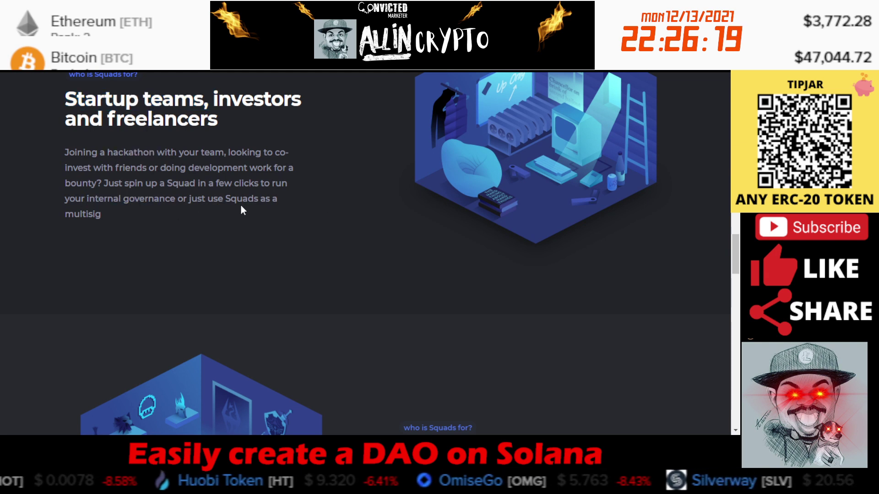
pyautogui.moveTo(236, 199); pyautogui.dragTo(271, 228)
pyautogui.click(271, 228)
pyautogui.scroll(-5, 271, 228)
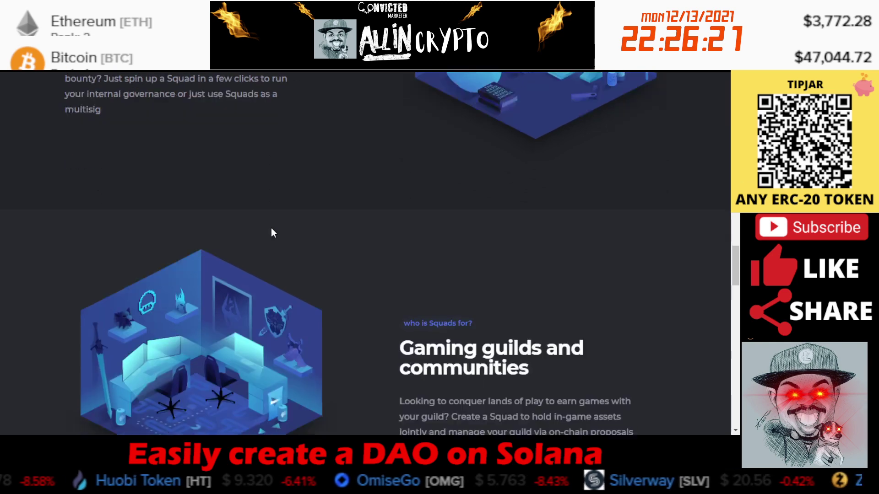
pyautogui.moveTo(397, 233); pyautogui.dragTo(435, 257)
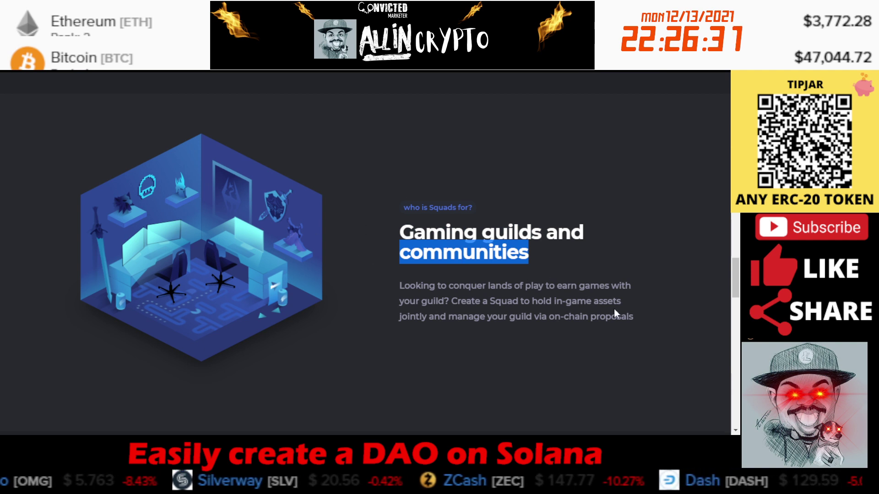
pyautogui.moveTo(621, 301); pyautogui.dragTo(531, 308)
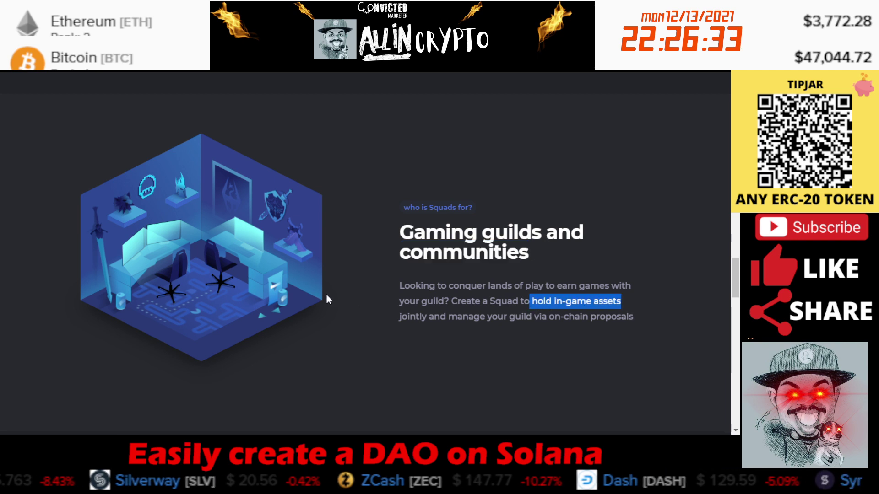
pyautogui.scroll(-6, 326, 299)
pyautogui.scroll(-3, 327, 298)
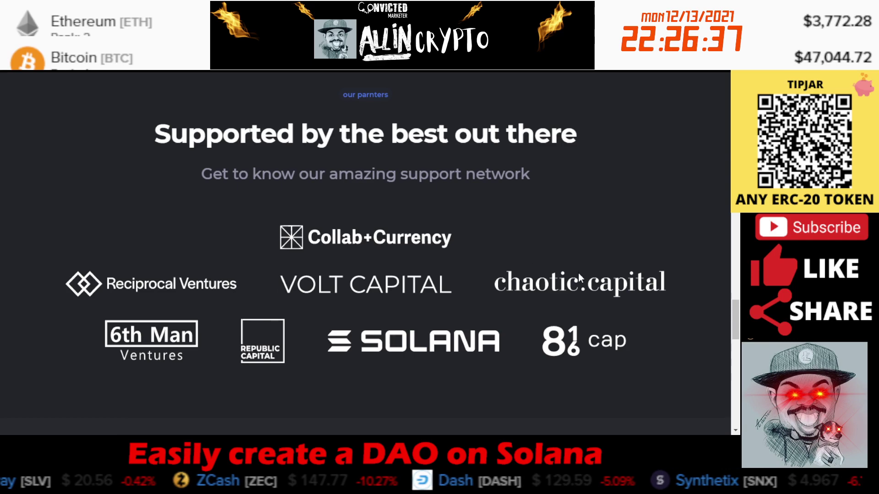
pyautogui.scroll(-6, 578, 276)
pyautogui.scroll(-1, 578, 281)
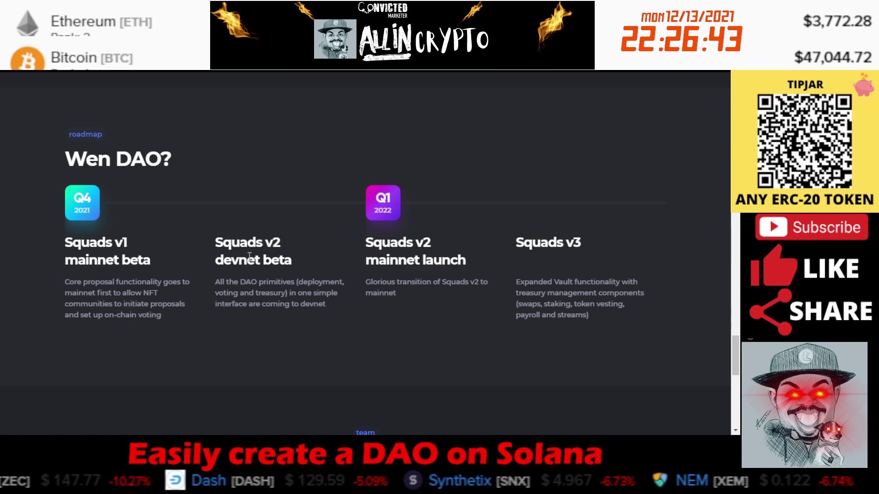
pyautogui.click(302, 265)
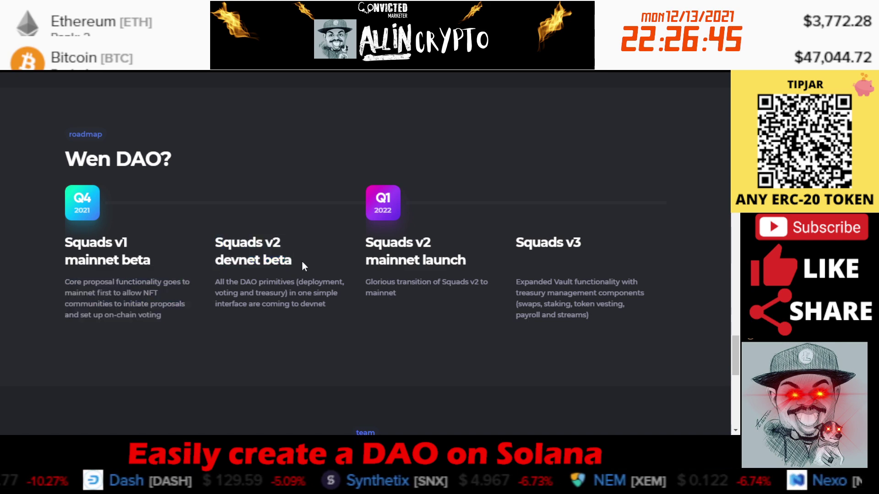
pyautogui.scroll(-3, 334, 310)
pyautogui.scroll(-2, 332, 310)
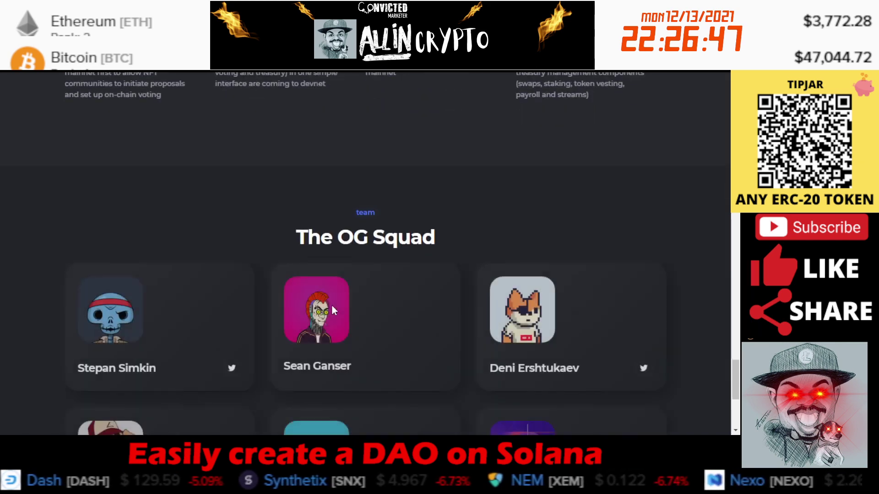
pyautogui.scroll(-2, 392, 217)
pyautogui.scroll(-3, 373, 261)
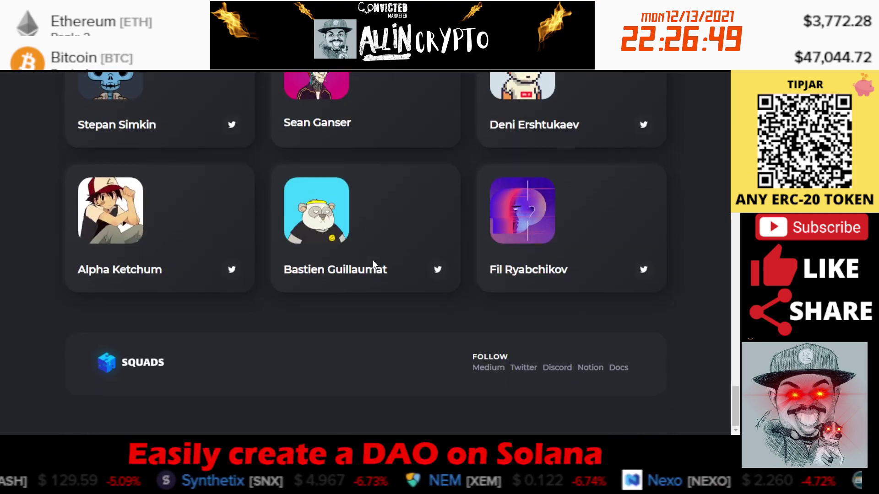
pyautogui.scroll(10, 372, 261)
pyautogui.scroll(15, 373, 264)
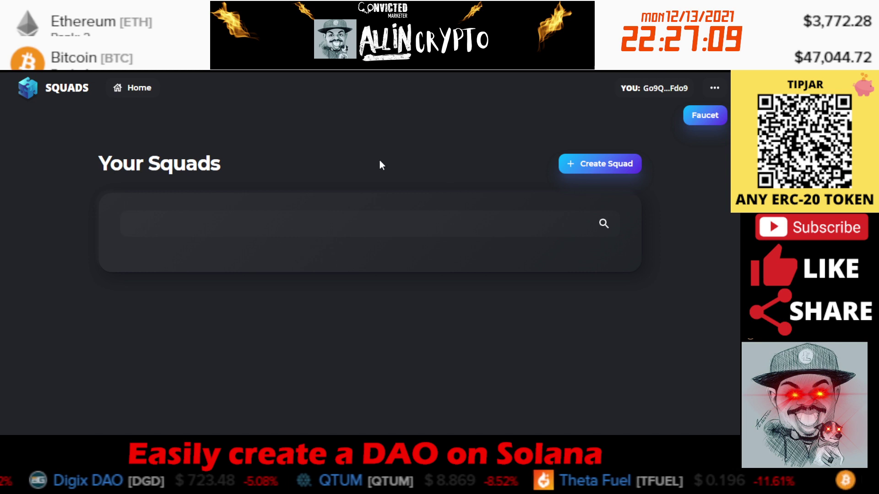
# - Highlight and deselect the Your Squads heading on the empty dashboard
pyautogui.moveTo(102, 164); pyautogui.dragTo(249, 163)
pyautogui.click(361, 165)
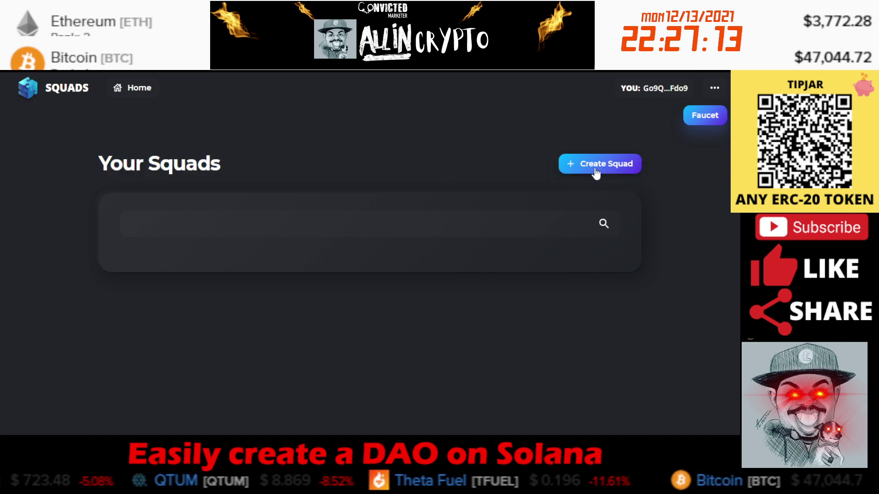
pyautogui.click(708, 116)
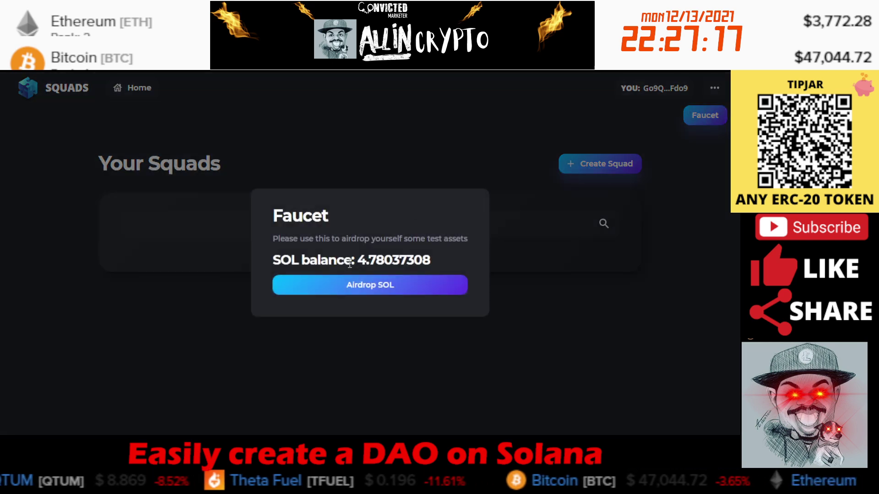
pyautogui.moveTo(280, 260); pyautogui.dragTo(447, 257)
pyautogui.click(447, 256)
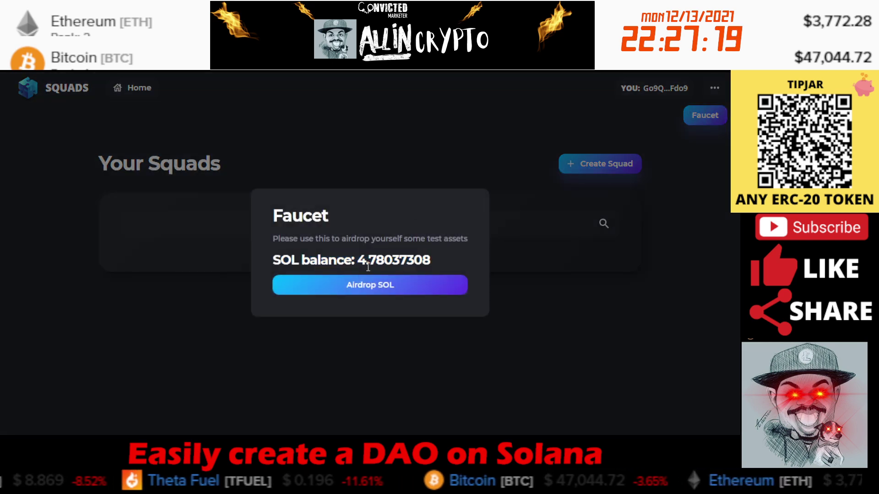
pyautogui.moveTo(354, 260); pyautogui.dragTo(461, 261)
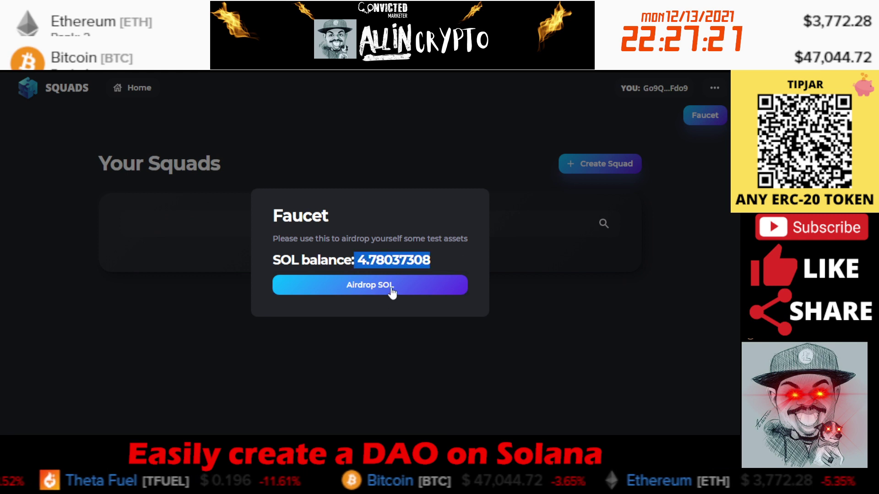
pyautogui.click(469, 355)
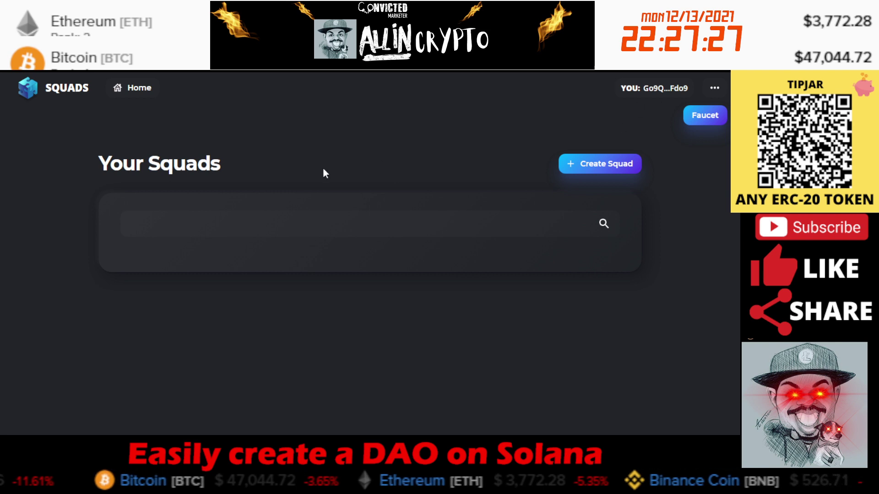
# - Start a new Squad named 'YoutubeDAO' with token name 'YDAO'
pyautogui.click(615, 171)
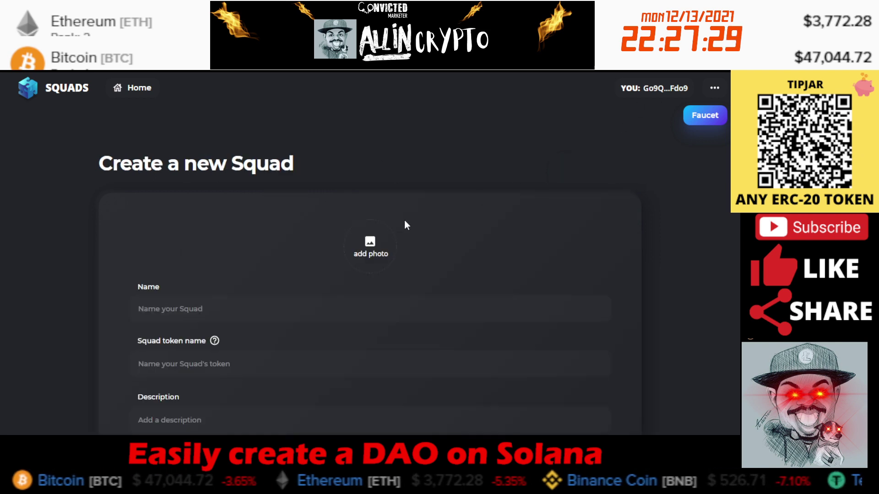
pyautogui.moveTo(105, 161); pyautogui.dragTo(318, 157)
pyautogui.click(314, 189)
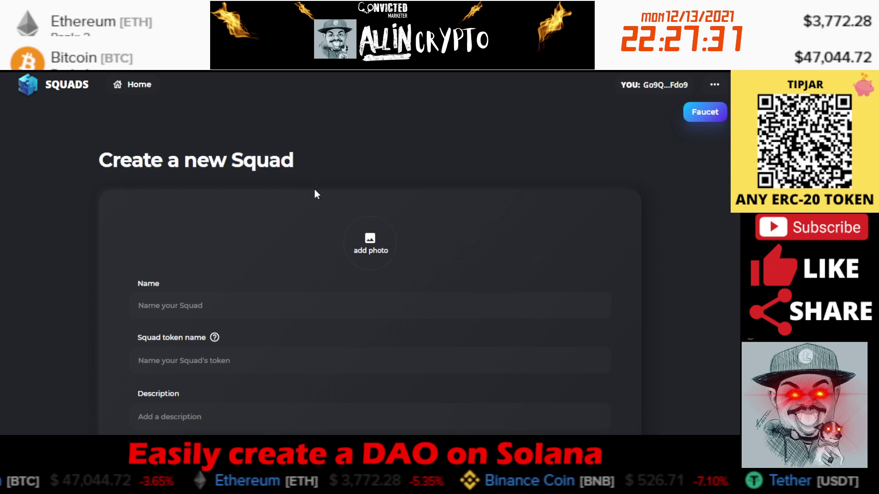
pyautogui.scroll(-2, 314, 190)
pyautogui.click(205, 197)
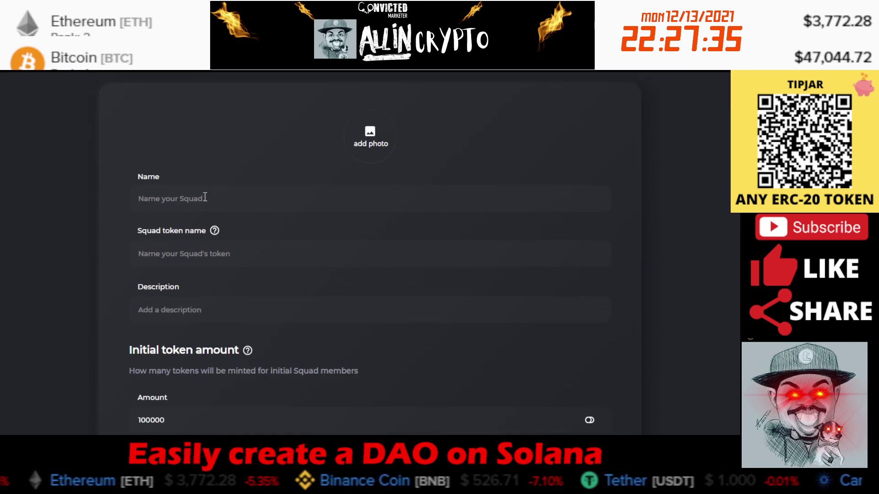
pyautogui.write('Youtube')
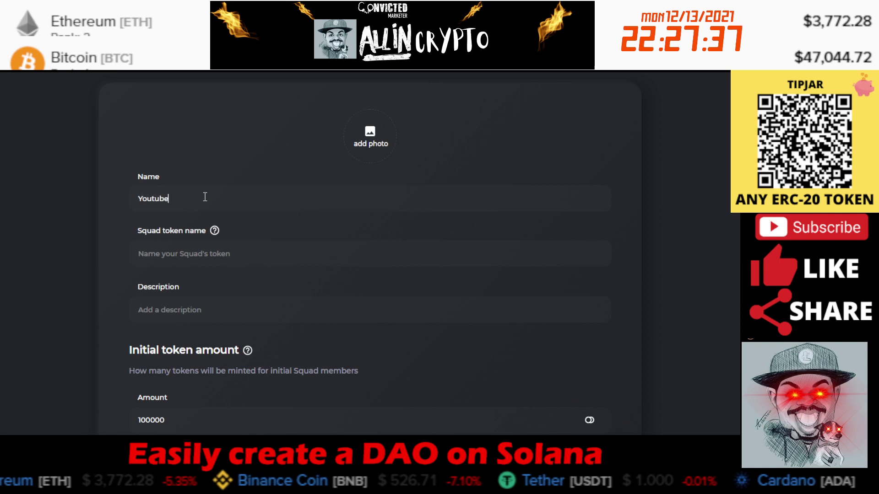
pyautogui.write('DAO')
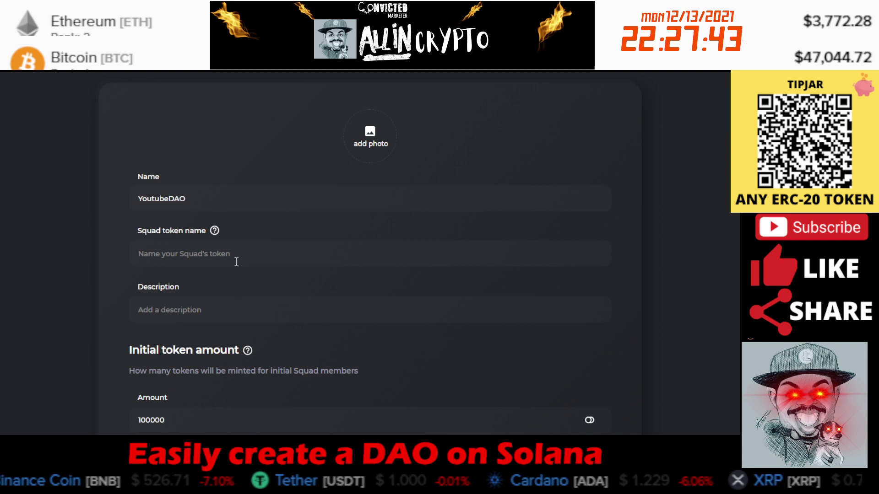
pyautogui.write('WDAO')
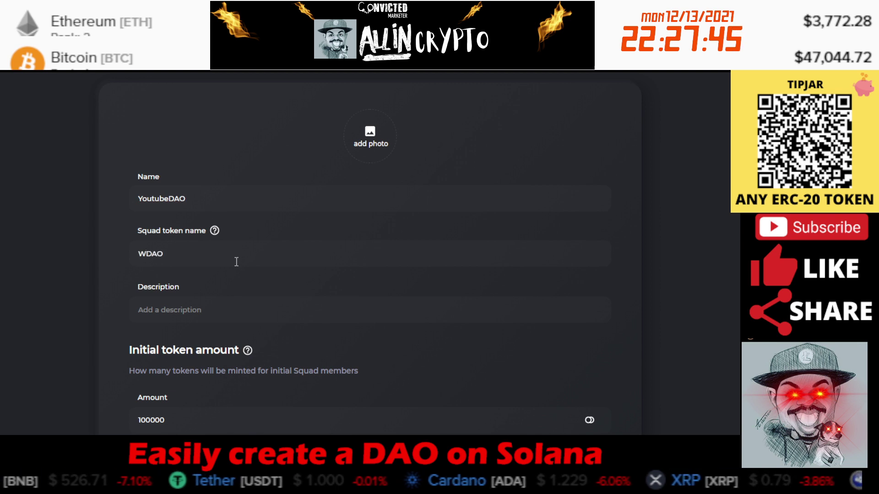
pyautogui.press('Home')
pyautogui.press('Delete')
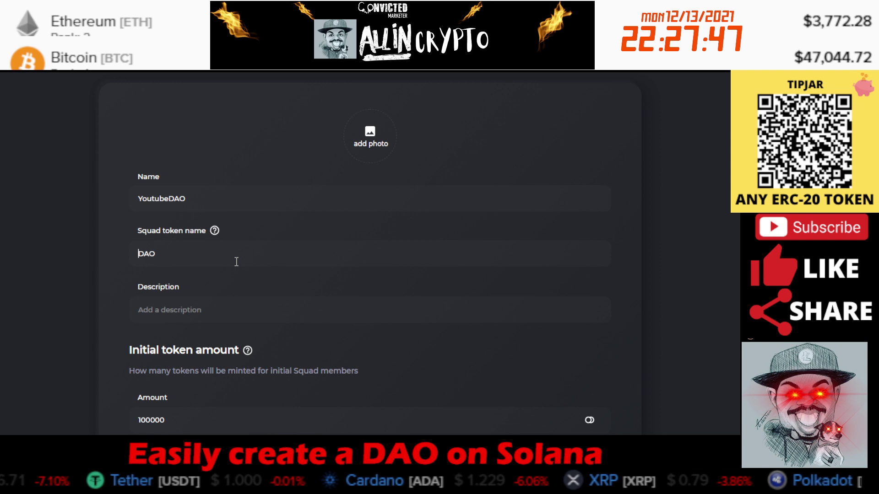
pyautogui.write('Y')
# - Give the Squad the description 'A DAO taking over Youtube'
pyautogui.scroll(-1, 196, 304)
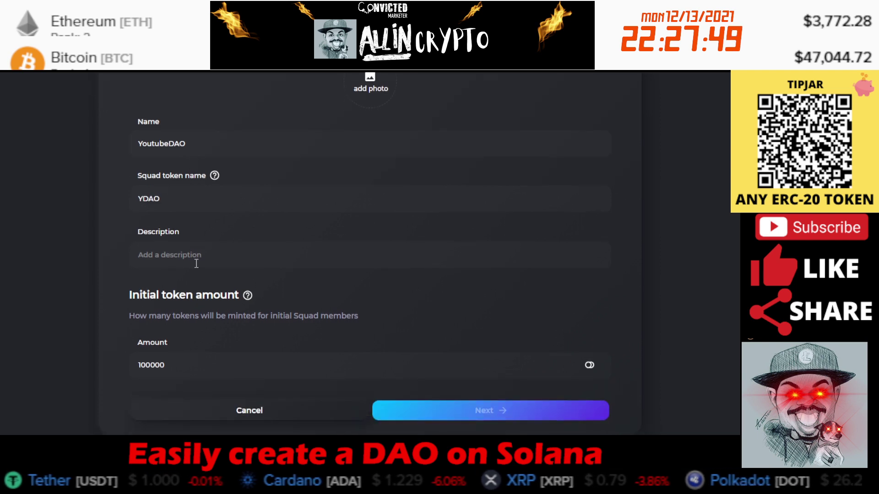
pyautogui.click(197, 258)
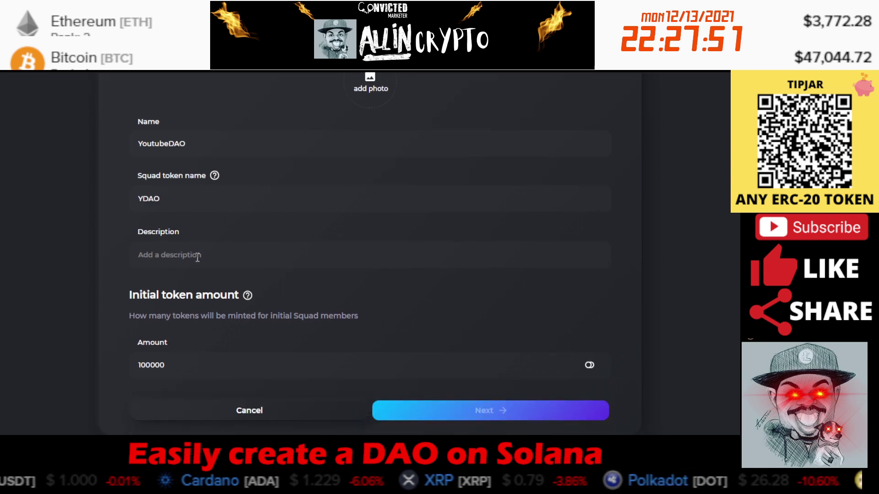
pyautogui.write('A dao ')
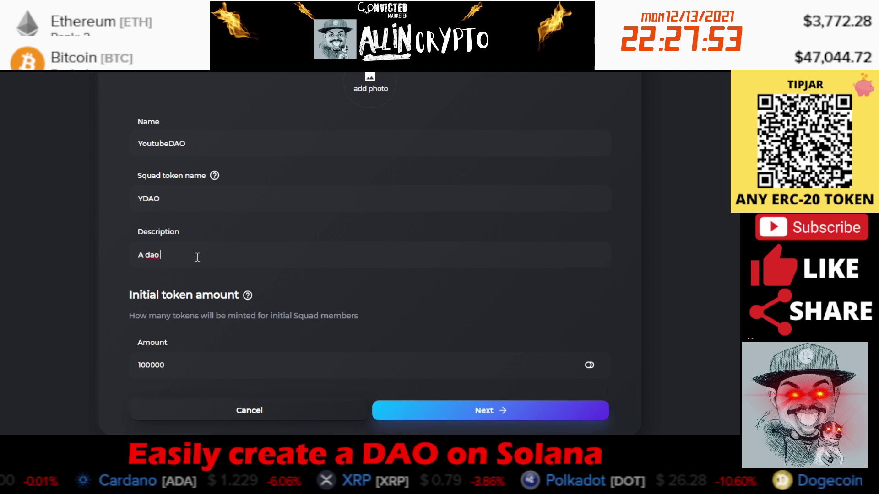
pyautogui.write('taking ov')
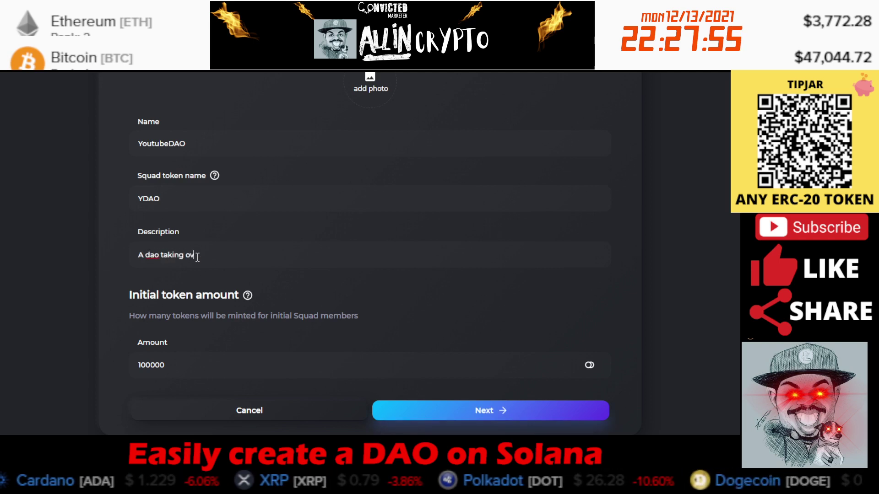
pyautogui.write('er You')
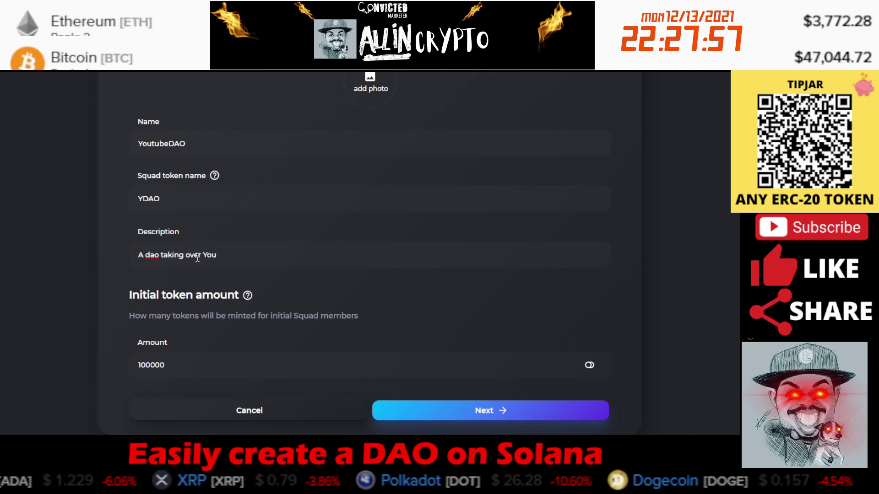
pyautogui.write('tube')
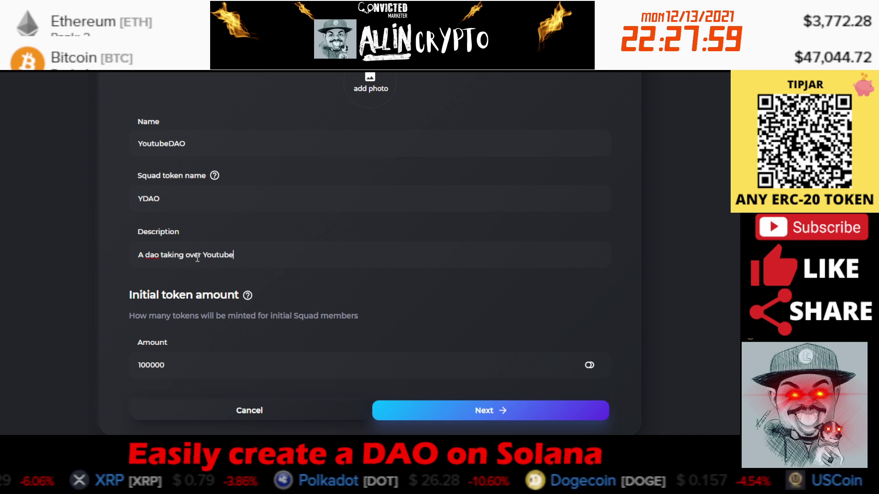
pyautogui.doubleClick(153, 254)
pyautogui.write('DAO')
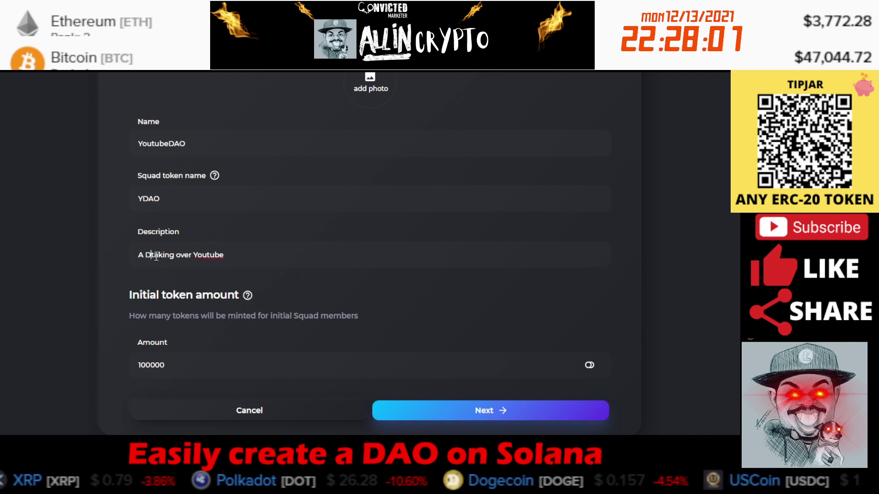
# - Change the initial token amount from 100000 to 1000 and submit the details
pyautogui.scroll(-2, 226, 323)
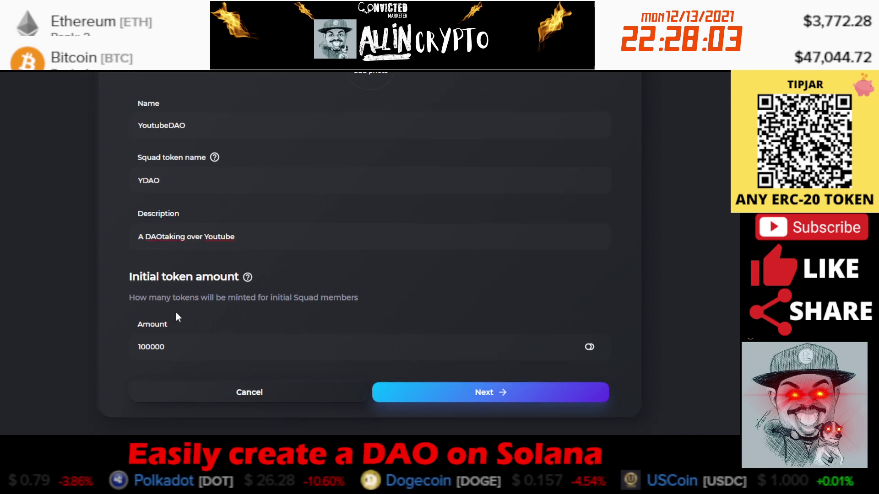
pyautogui.moveTo(156, 270); pyautogui.dragTo(238, 277)
pyautogui.click(235, 311)
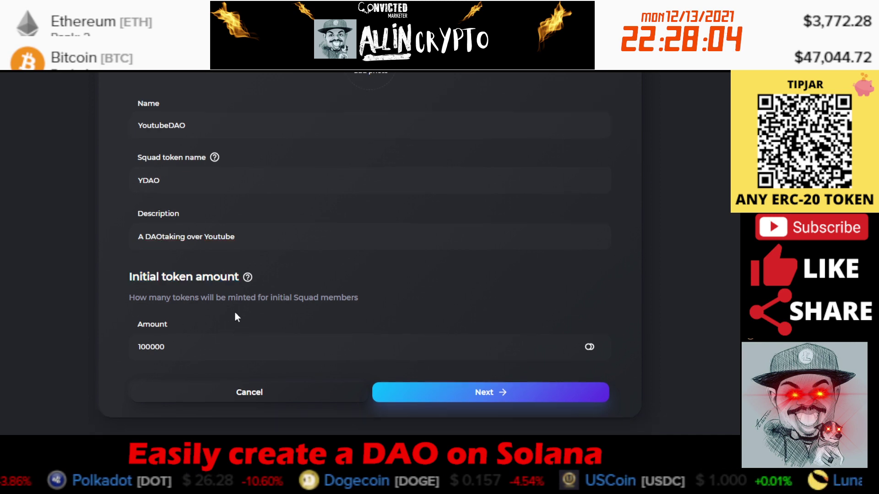
pyautogui.doubleClick(186, 351)
pyautogui.write('1')
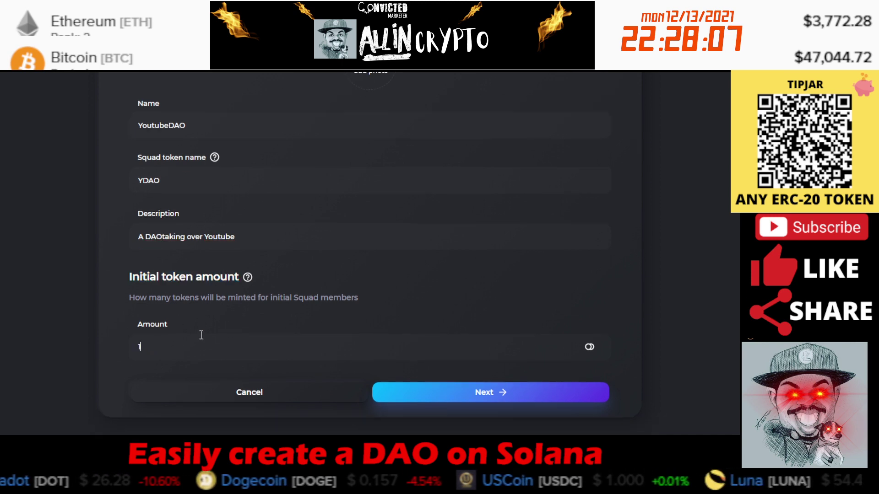
pyautogui.write('000')
pyautogui.click(455, 392)
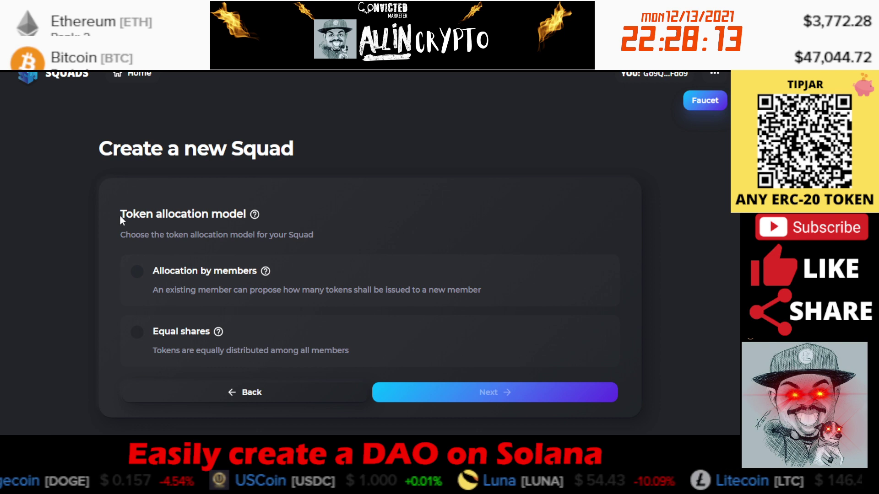
# - Choose 'Allocation by members' instead of equal shares and continue to voting rules
pyautogui.moveTo(119, 215); pyautogui.dragTo(276, 216)
pyautogui.click(259, 232)
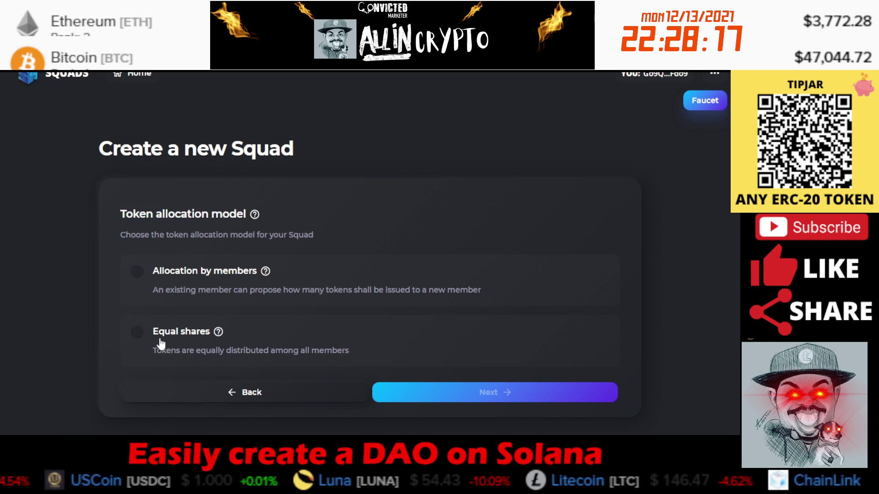
pyautogui.click(137, 335)
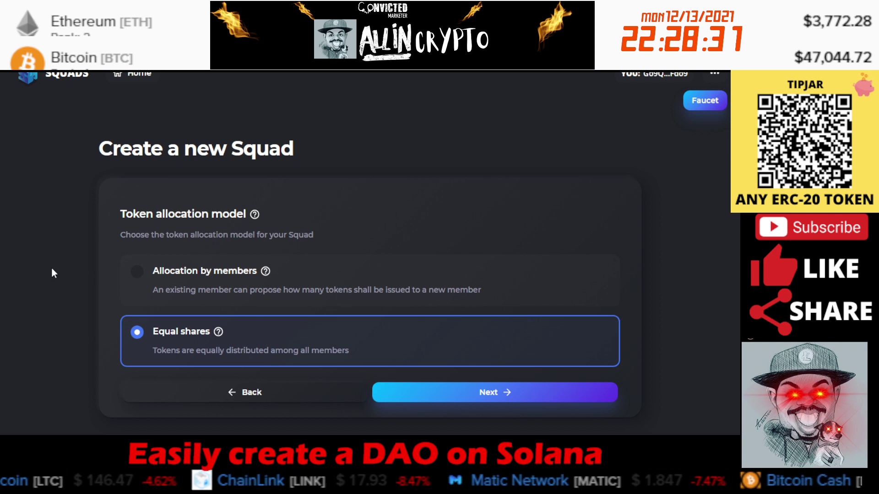
pyautogui.click(136, 274)
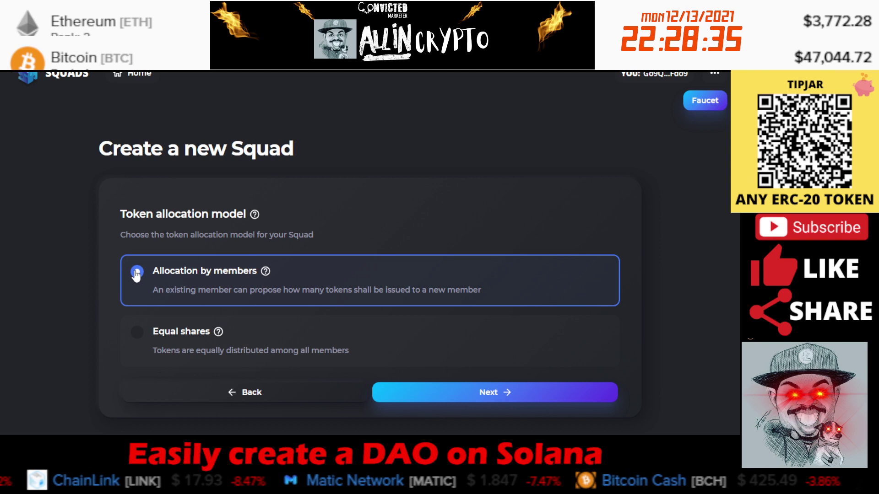
pyautogui.click(518, 397)
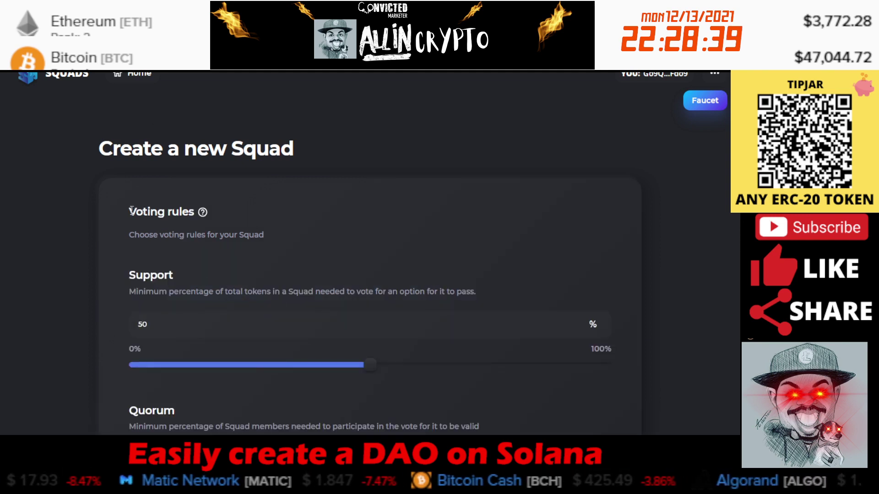
# - Raise the Support requirement from 50 to 51%
pyautogui.moveTo(129, 210); pyautogui.dragTo(201, 215)
pyautogui.click(290, 191)
pyautogui.scroll(-1, 274, 197)
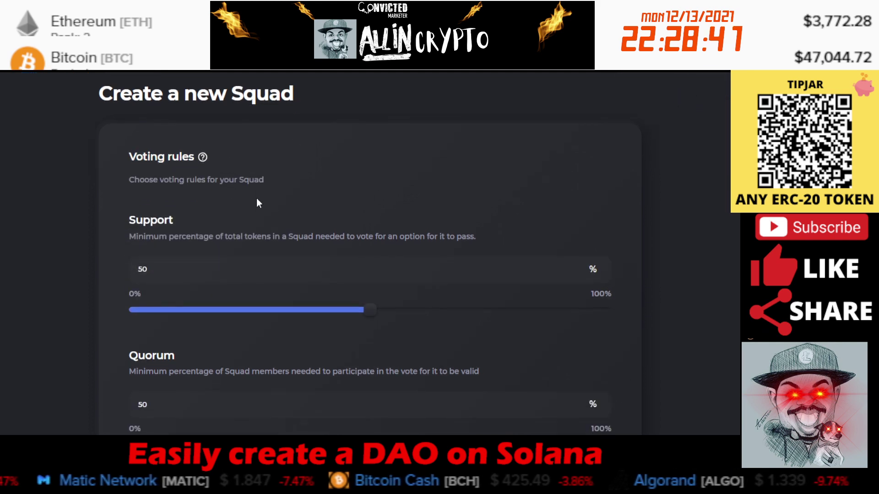
pyautogui.moveTo(202, 157)
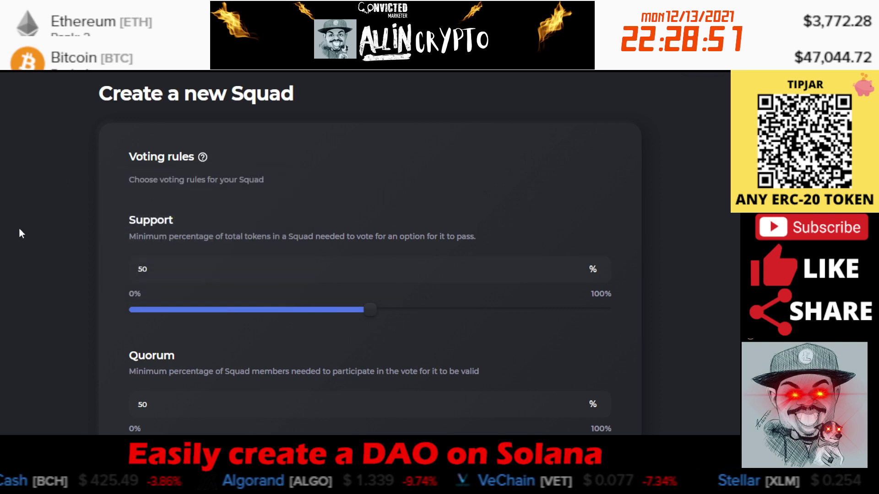
pyautogui.scroll(-2, 70, 215)
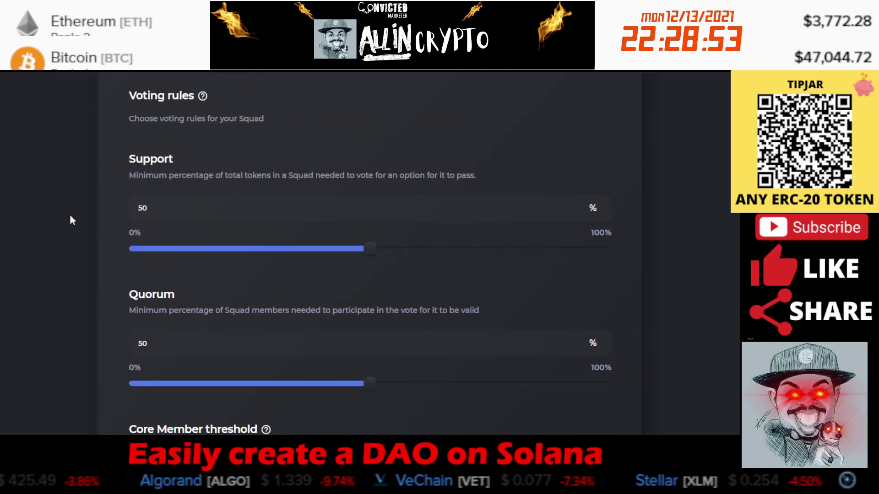
pyautogui.scroll(2, 70, 215)
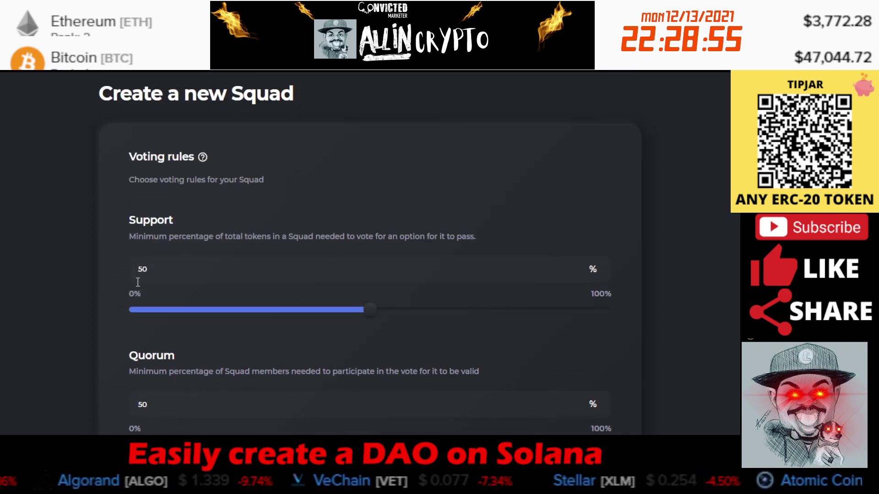
pyautogui.moveTo(159, 270); pyautogui.dragTo(114, 270)
pyautogui.click(86, 270)
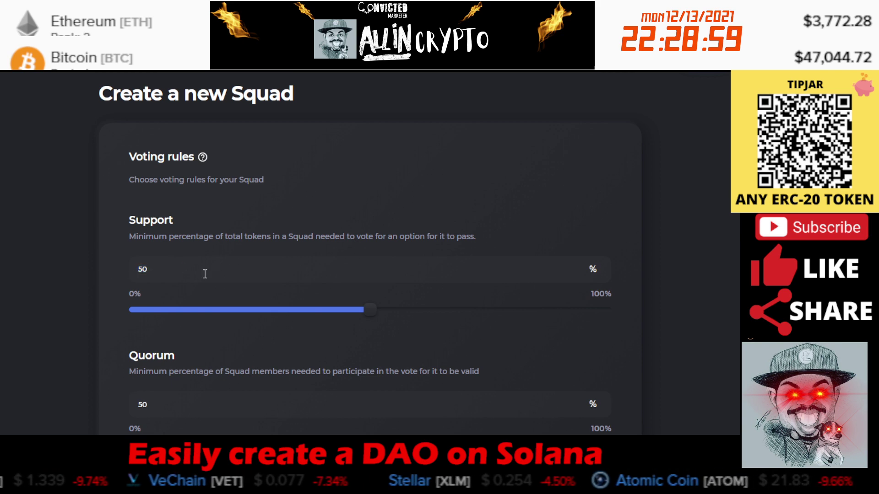
pyautogui.press('BackSpace')
pyautogui.write('1')
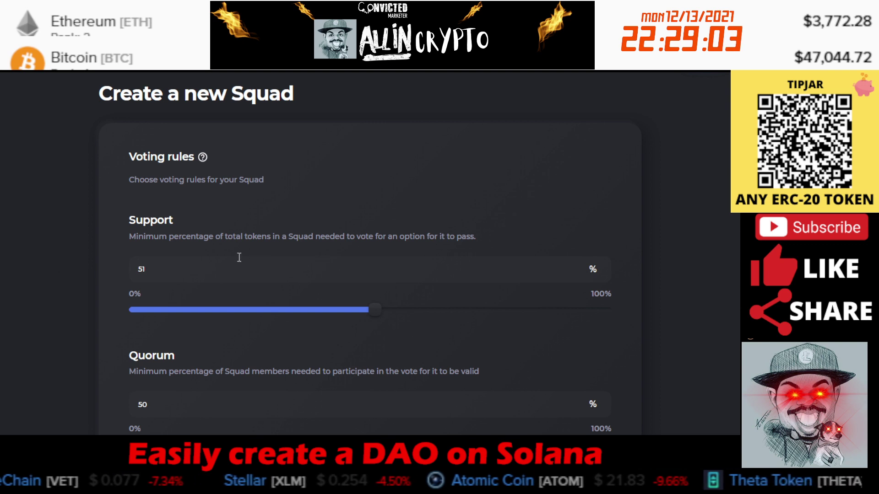
# - Lower the Quorum to 25% using the slider and the Quorum field
pyautogui.scroll(-3, 92, 270)
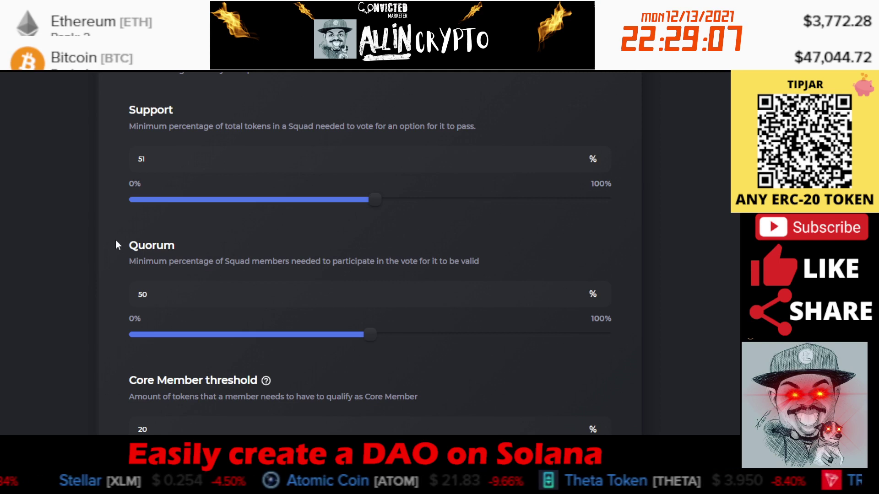
pyautogui.moveTo(126, 243); pyautogui.dragTo(202, 252)
pyautogui.click(203, 253)
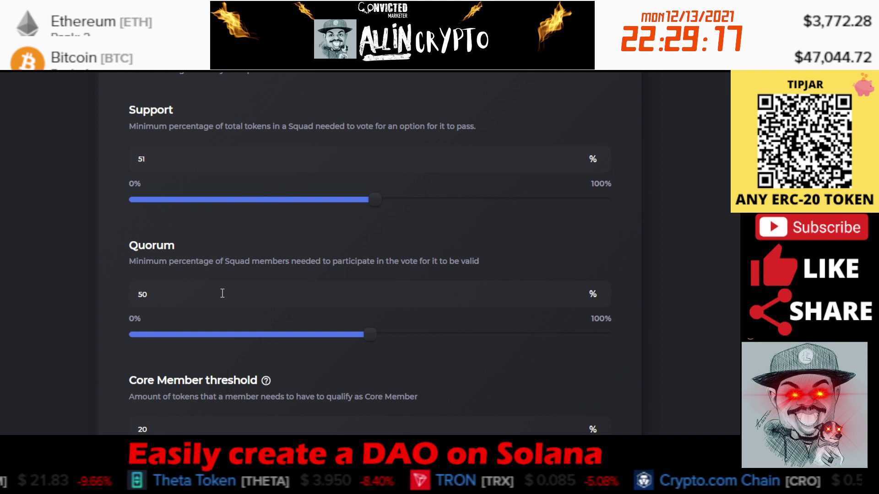
pyautogui.doubleClick(166, 290)
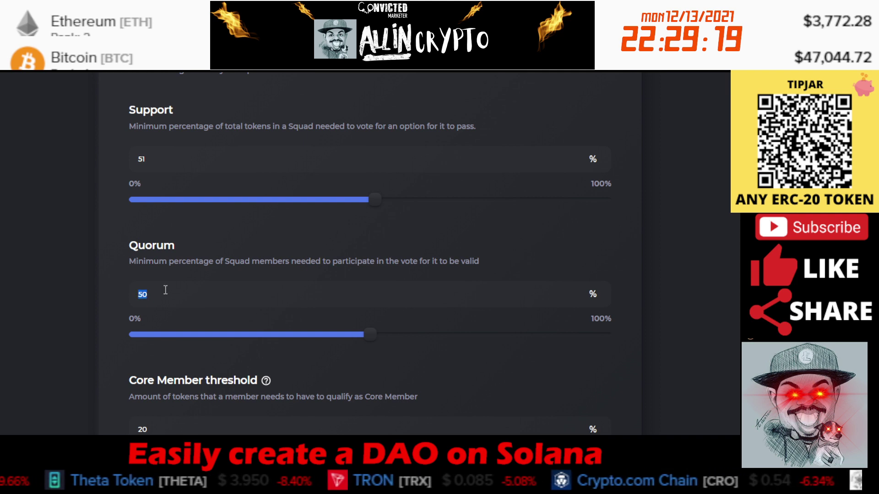
pyautogui.moveTo(372, 336); pyautogui.dragTo(279, 341)
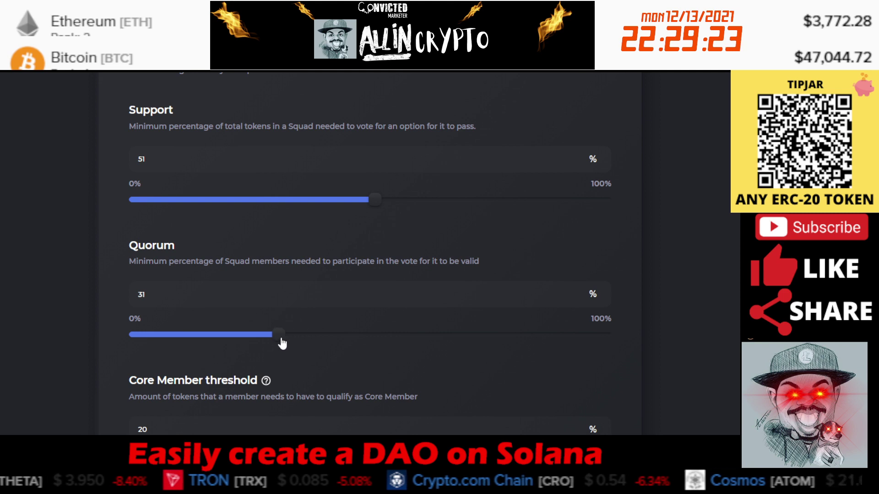
pyautogui.doubleClick(255, 298)
pyautogui.write('25')
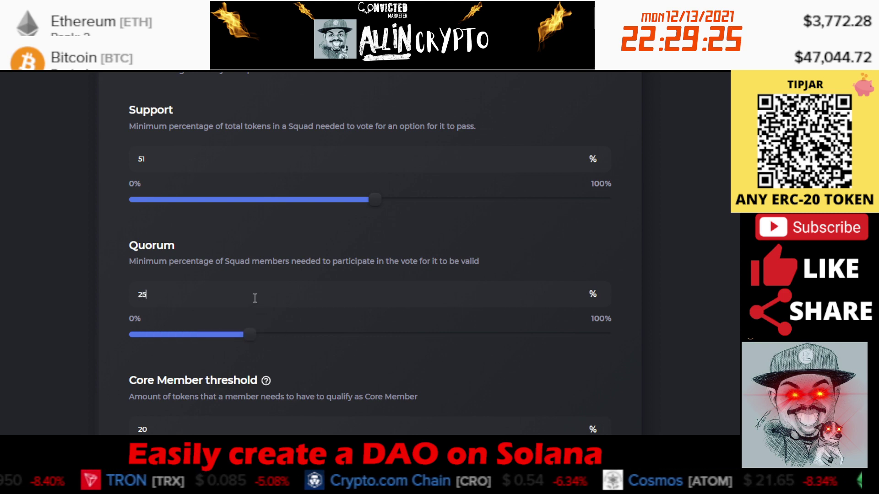
pyautogui.scroll(-1, 66, 222)
# - Change the core member threshold from 20 to 10 and proceed to initial members
pyautogui.scroll(-2, 64, 221)
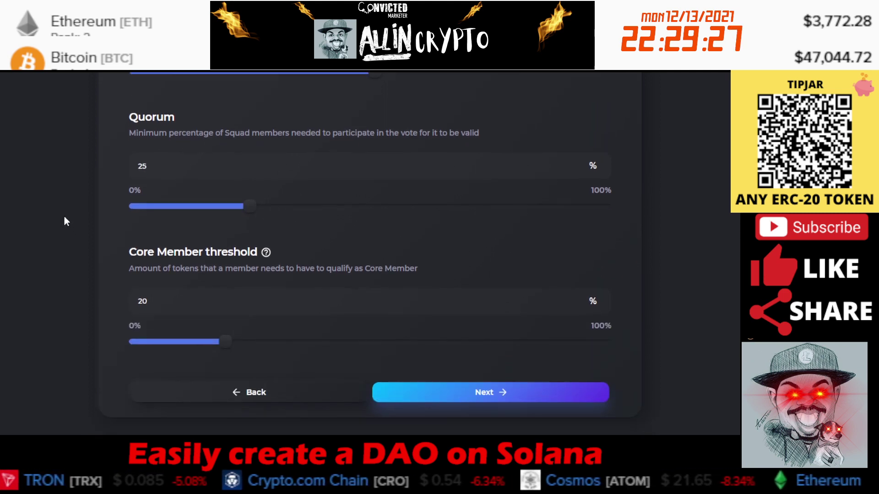
pyautogui.doubleClick(186, 301)
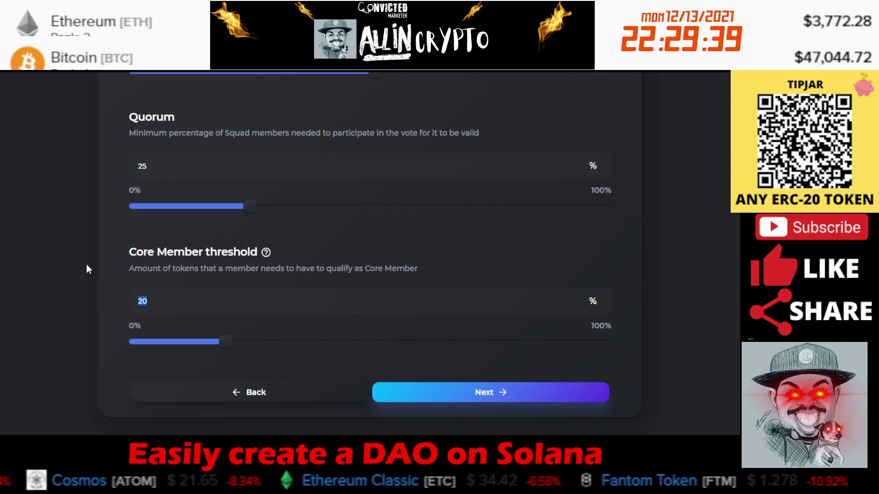
pyautogui.write('10')
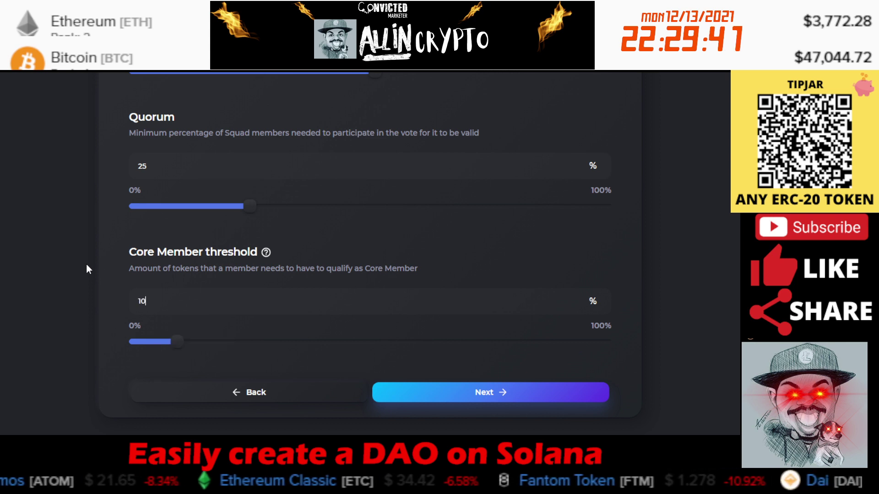
pyautogui.click(568, 395)
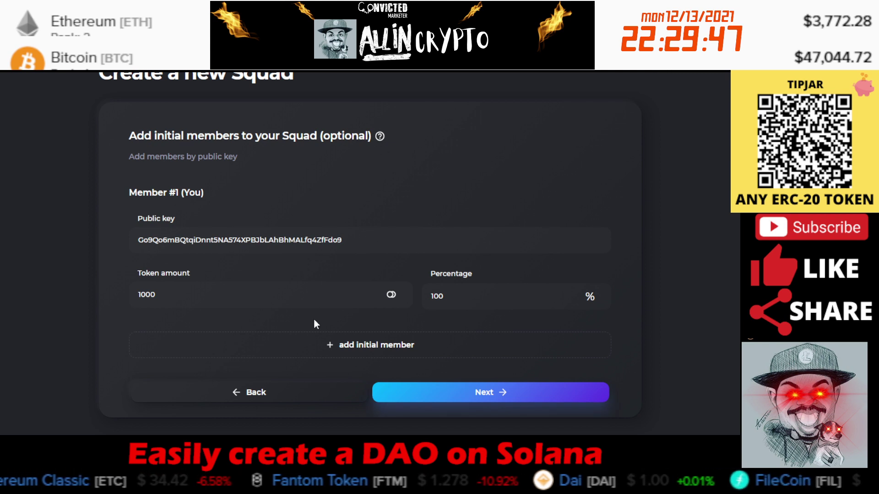
# - Inspect the first member's public key and 1000-token amount
pyautogui.scroll(2, 359, 181)
pyautogui.moveTo(379, 192)
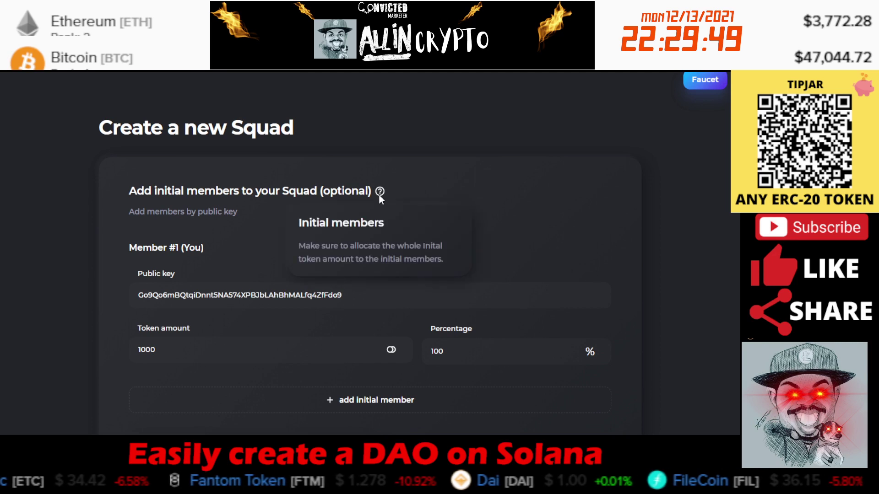
pyautogui.scroll(-2, 249, 248)
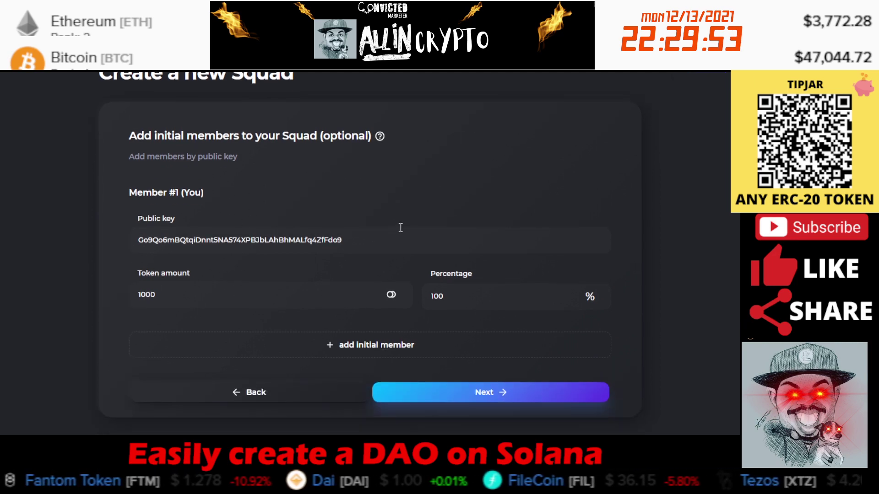
pyautogui.doubleClick(391, 243)
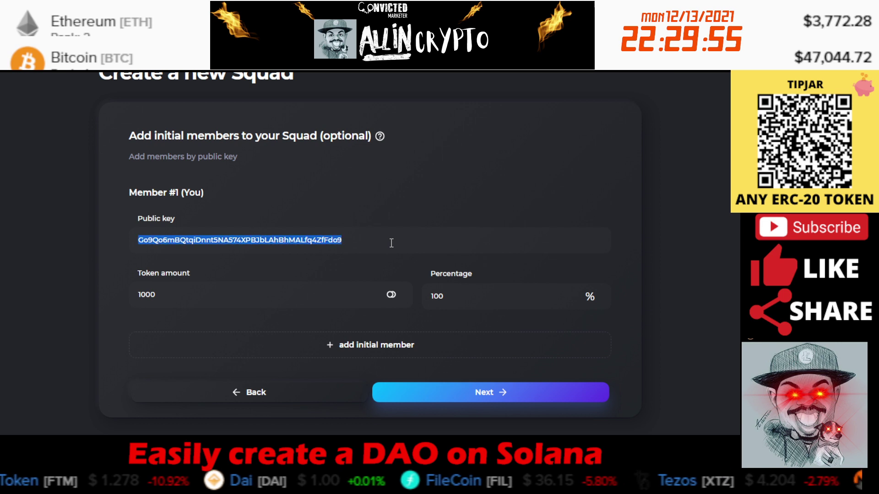
pyautogui.click(365, 183)
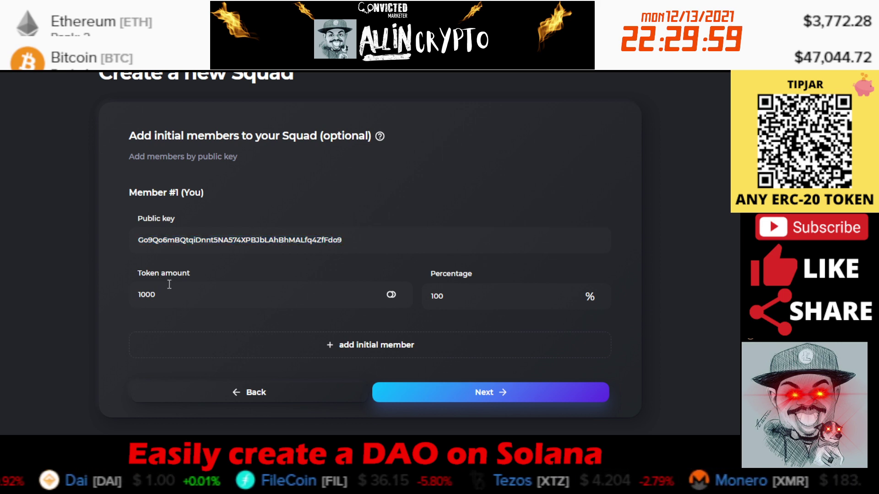
pyautogui.doubleClick(147, 295)
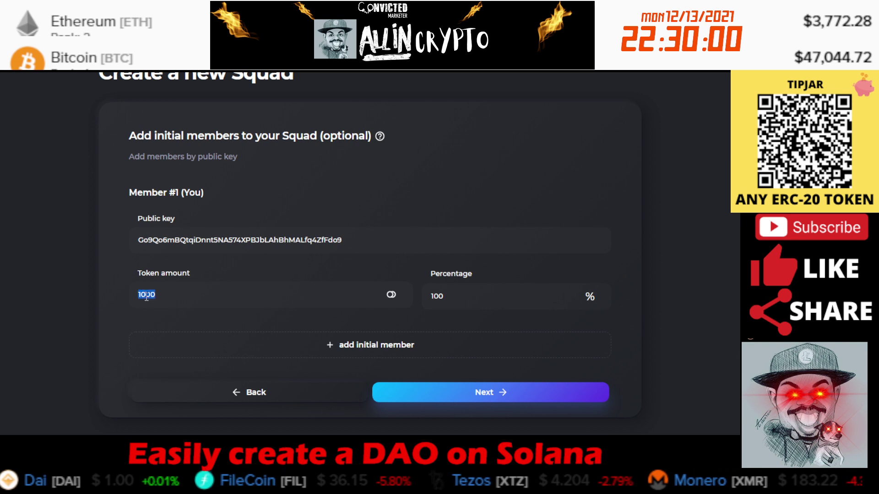
pyautogui.click(106, 259)
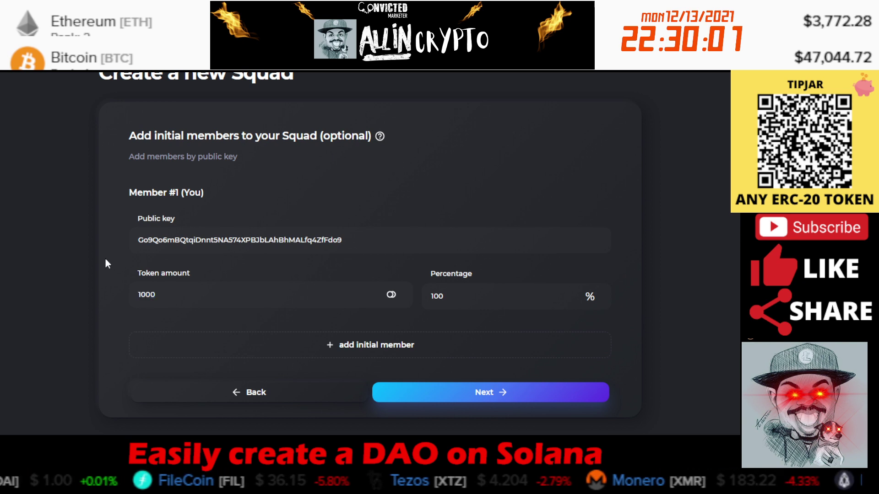
# - Add a second initial member with a test public key and 100 tokens
pyautogui.click(373, 348)
pyautogui.scroll(-2, 311, 339)
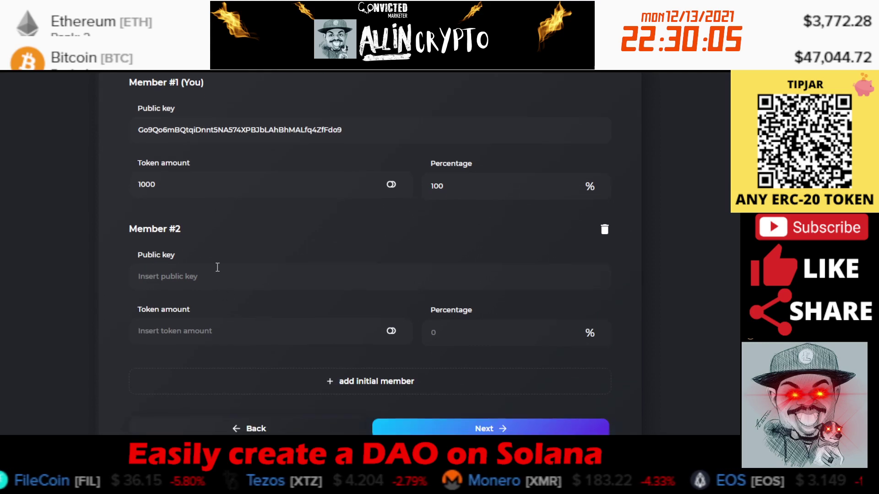
pyautogui.write('fghjdfgnzdsfgbsdfb')
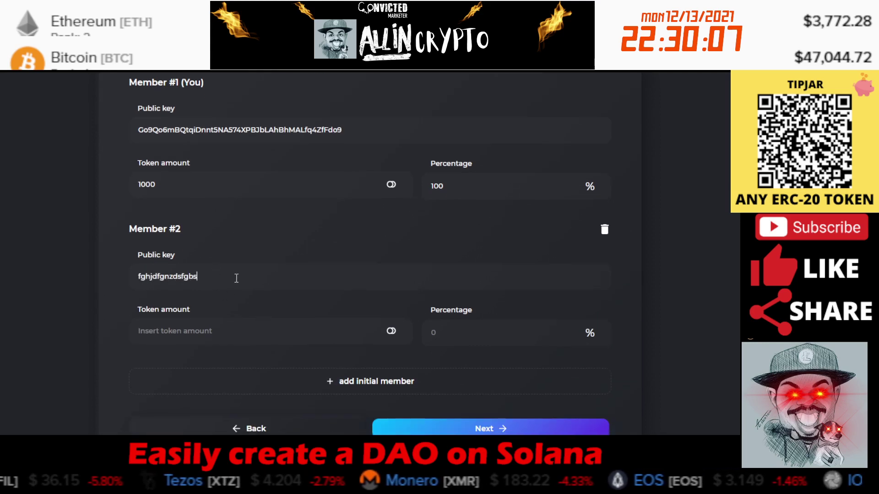
pyautogui.click(233, 333)
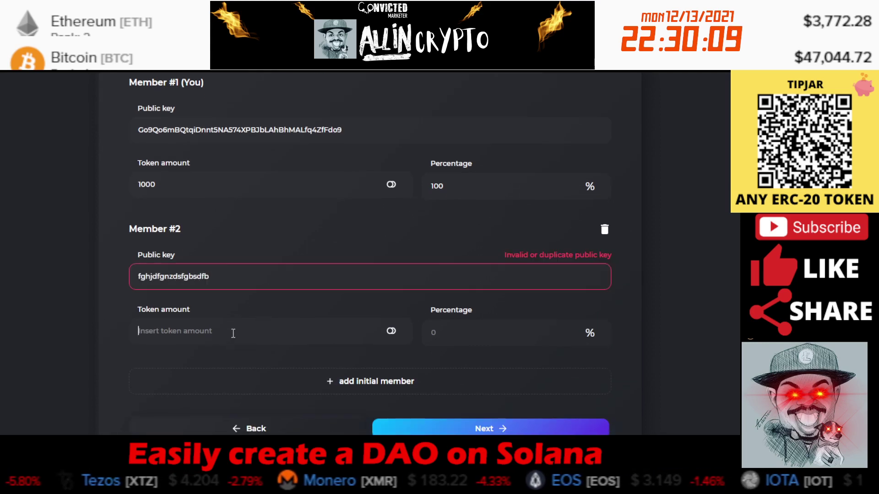
pyautogui.write('100')
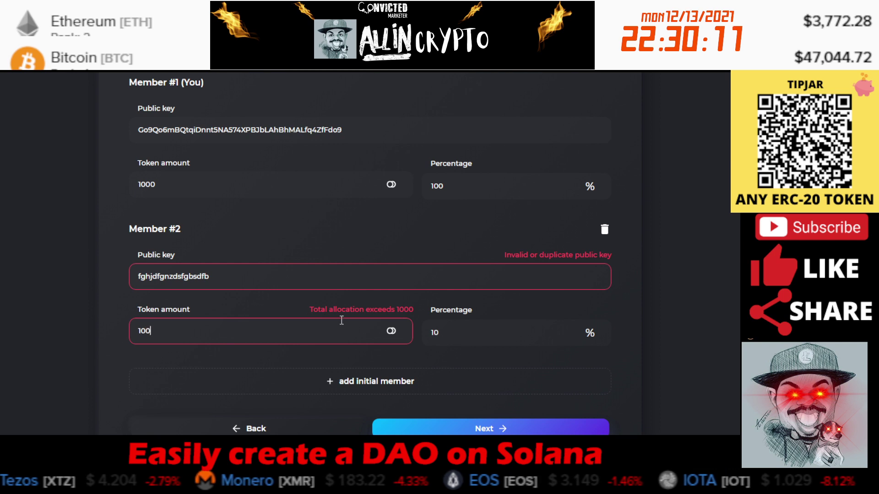
pyautogui.moveTo(310, 313); pyautogui.dragTo(419, 309)
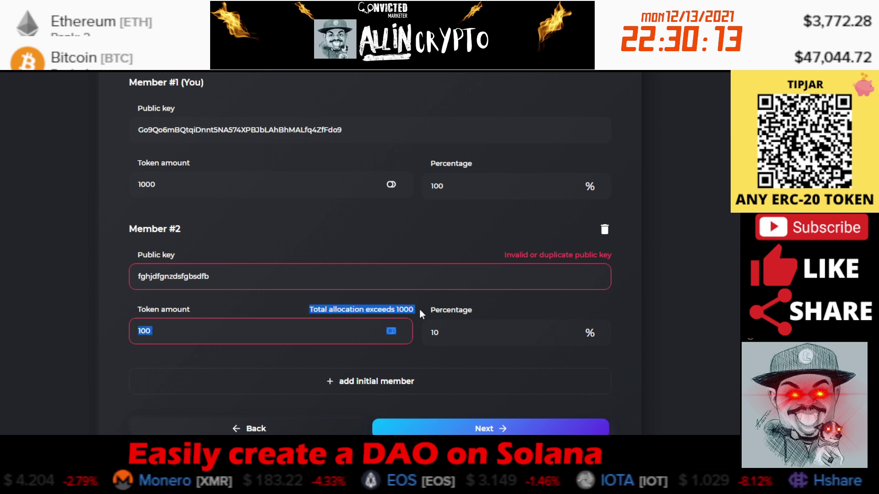
pyautogui.click(420, 309)
# - Cut Member #1's token amount from 1000 to 900 to balance the allocation
pyautogui.doubleClick(203, 193)
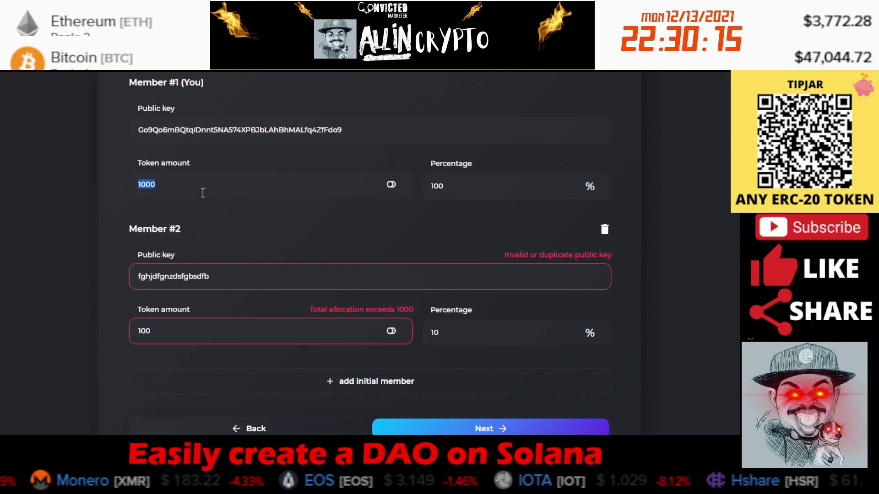
pyautogui.write('900')
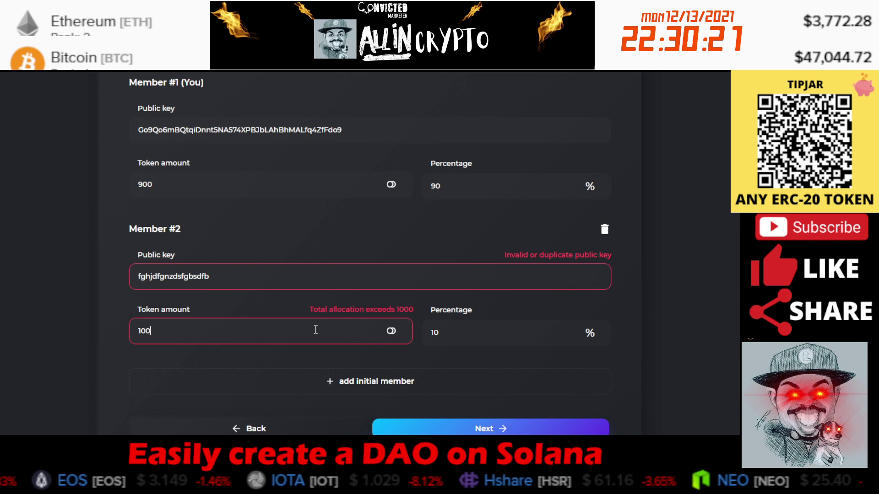
pyautogui.press('BackSpace')
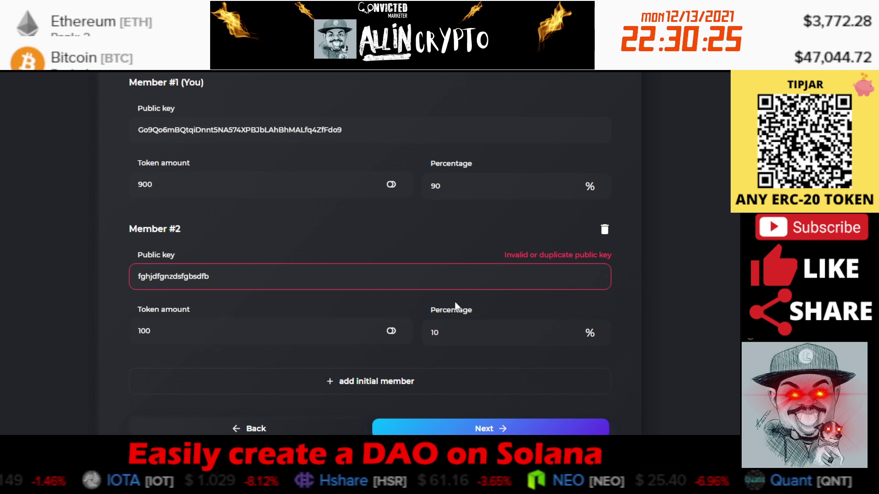
pyautogui.doubleClick(216, 275)
# - Delete Member #2, set Member #1 to 1000 tokens, and continue to Final review
pyautogui.write('sdf')
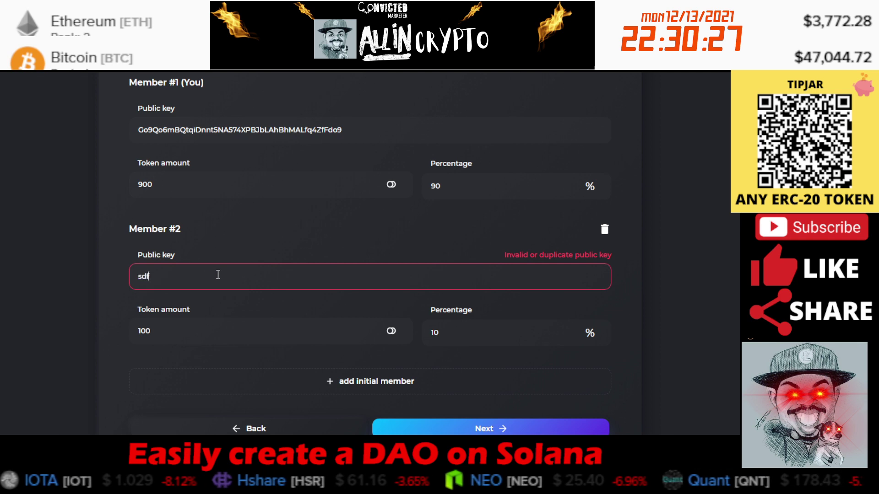
pyautogui.click(605, 231)
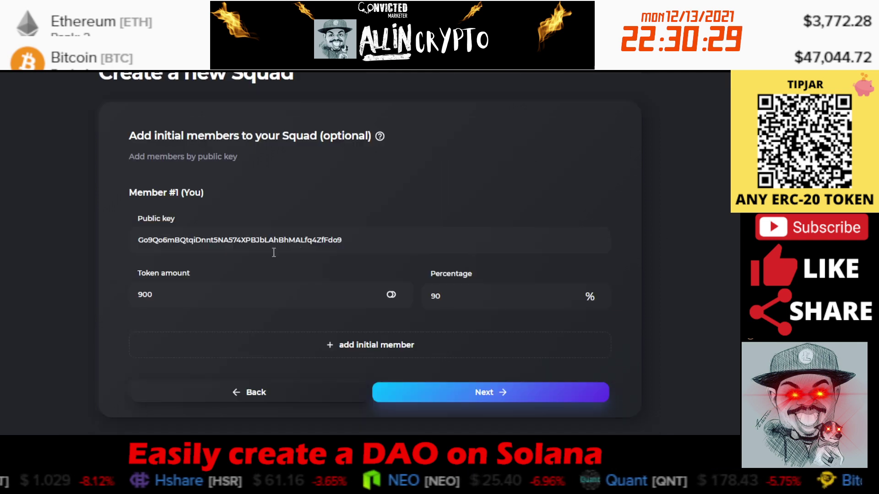
pyautogui.moveTo(139, 293); pyautogui.dragTo(157, 295)
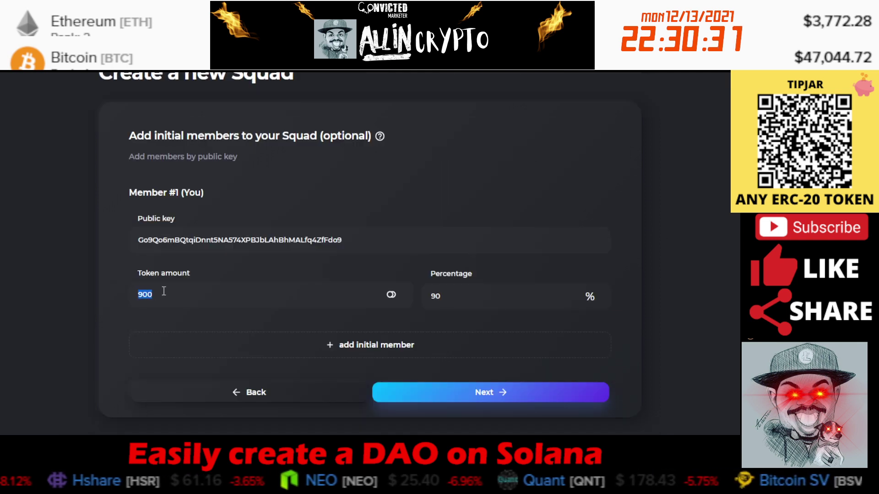
pyautogui.write('750')
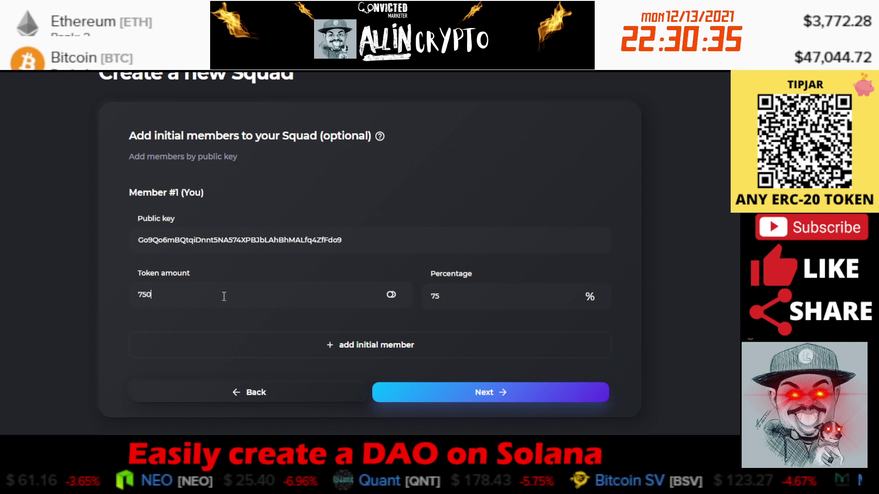
pyautogui.doubleClick(187, 293)
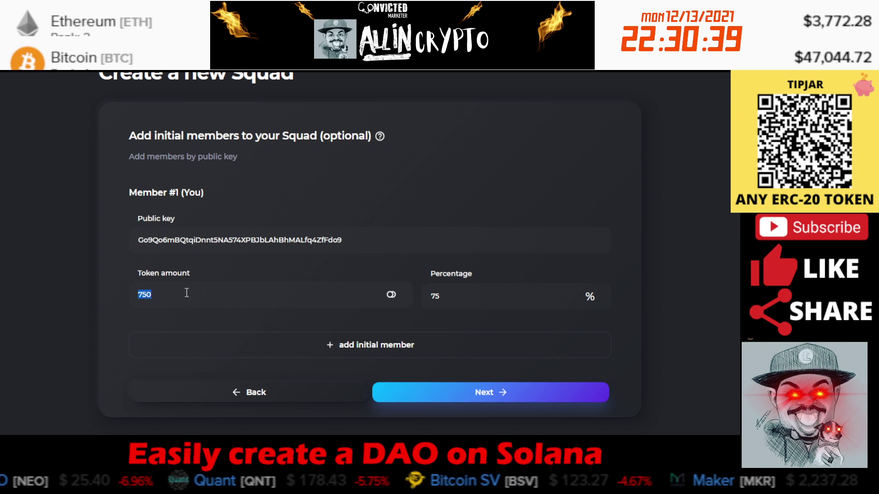
pyautogui.write('100')
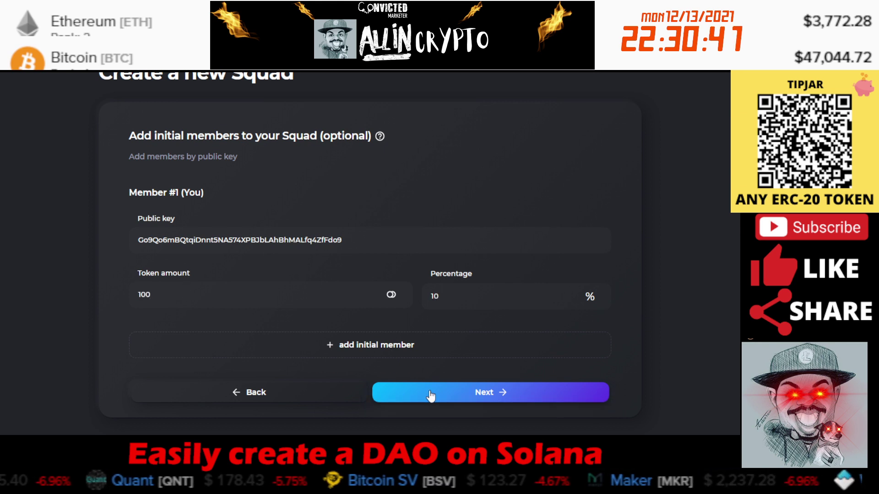
pyautogui.click(429, 393)
pyautogui.doubleClick(237, 292)
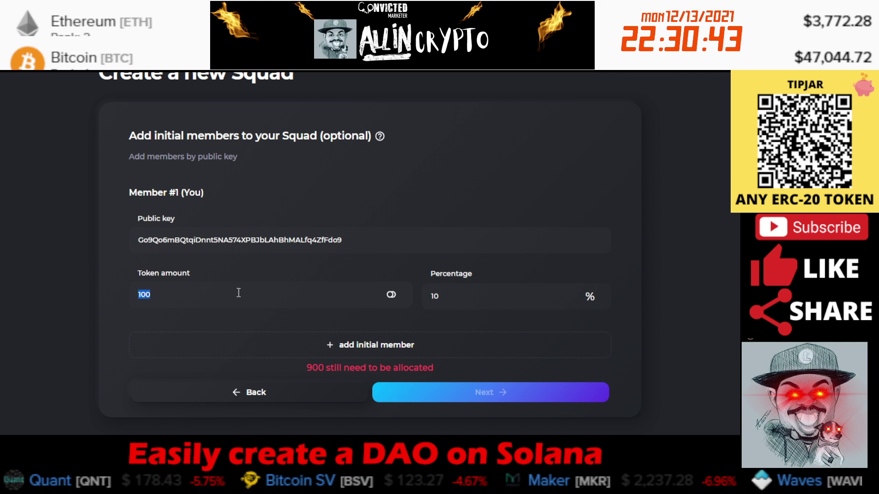
pyautogui.write('1000')
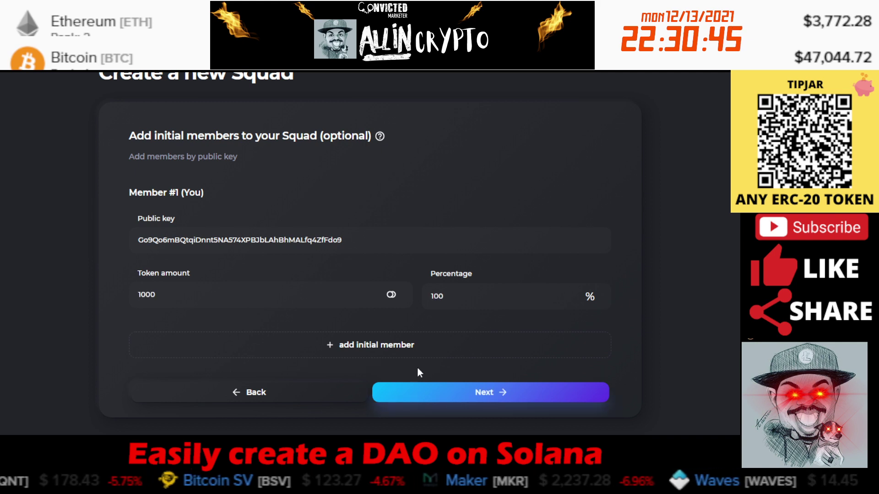
pyautogui.click(438, 392)
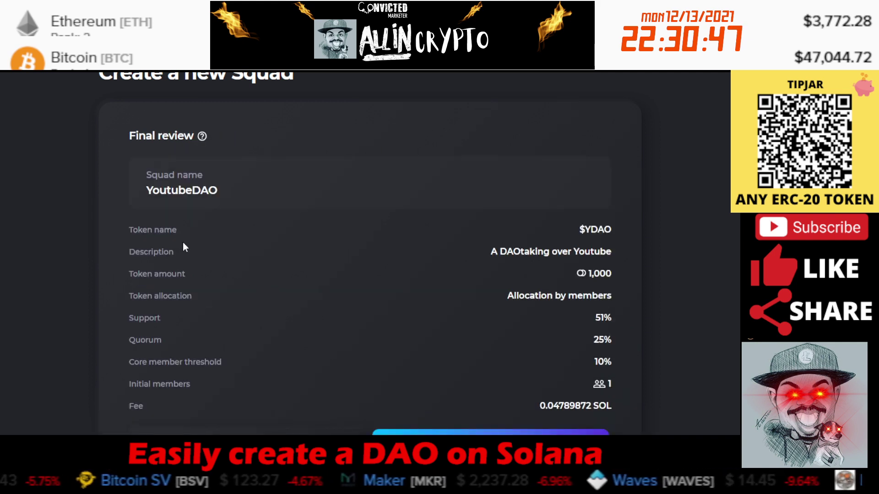
# - Review the YoutubeDAO summary's allocation, support and quorum values, then deploy the Squad
pyautogui.scroll(2, 183, 242)
pyautogui.scroll(-1, 224, 253)
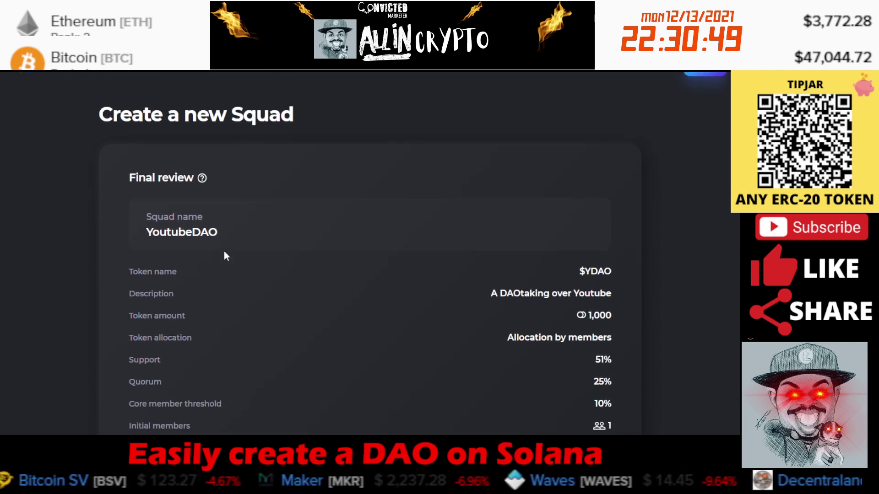
pyautogui.doubleClick(176, 225)
pyautogui.scroll(-2, 263, 303)
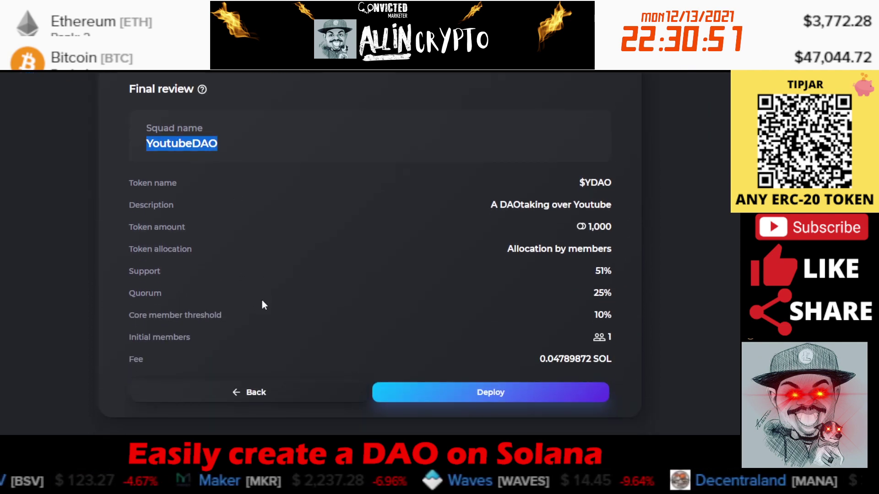
pyautogui.click(610, 183)
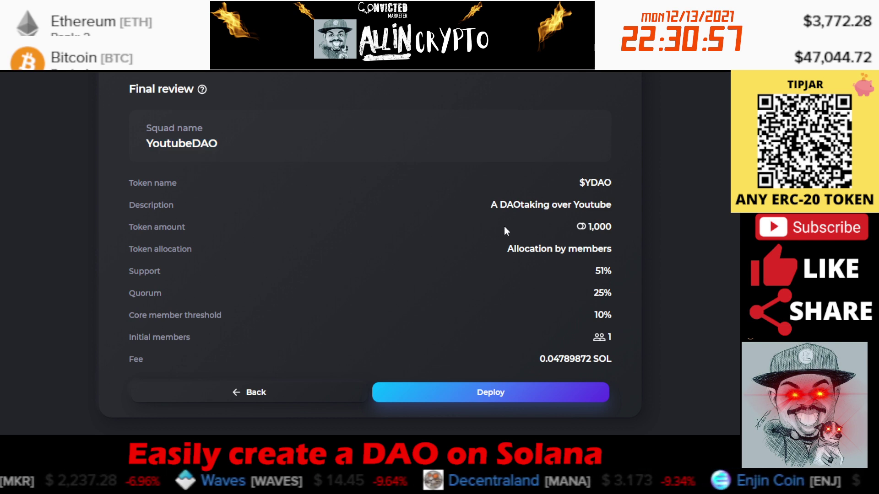
pyautogui.moveTo(502, 250); pyautogui.dragTo(605, 317)
pyautogui.click(609, 263)
pyautogui.click(622, 317)
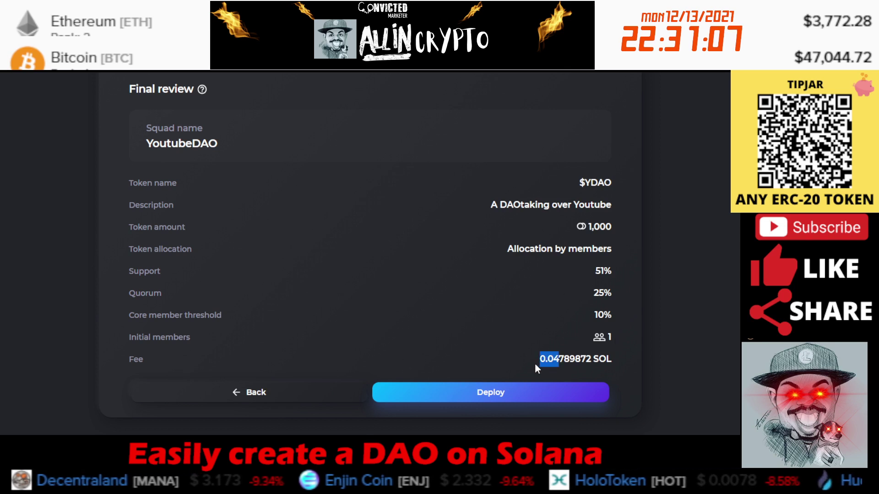
pyautogui.click(462, 397)
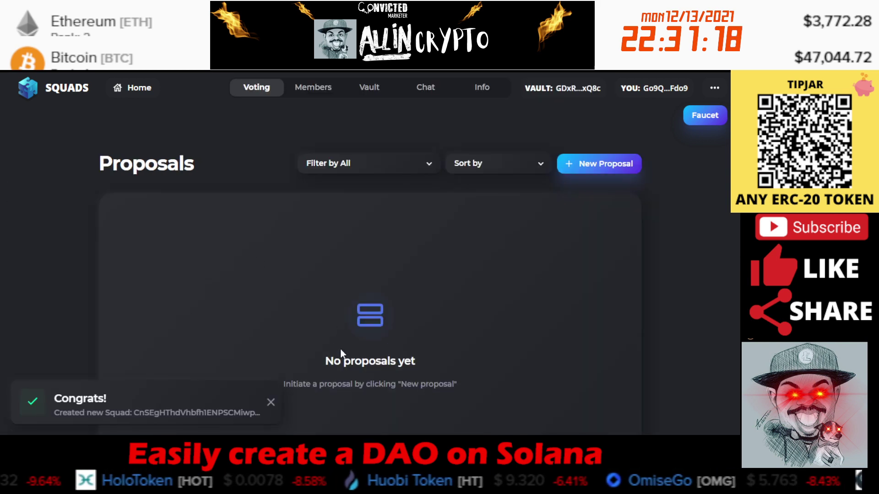
# - Dismiss the Congrats notification and start a new proposal for the YoutubeDAO Squad
pyautogui.click(270, 401)
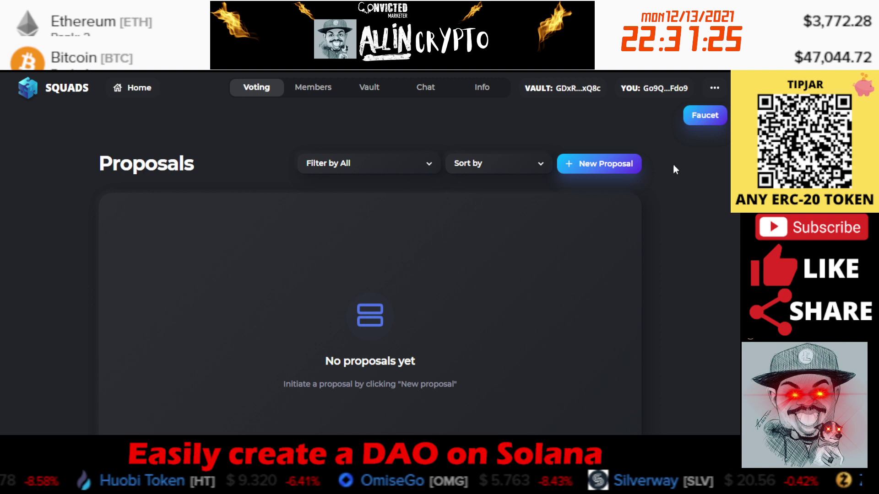
pyautogui.click(596, 170)
pyautogui.scroll(-1, 195, 182)
# - Title the proposal 'Run Ads on Twitter' with description 'Allocate 15% of treasury to run ads'
pyautogui.click(192, 191)
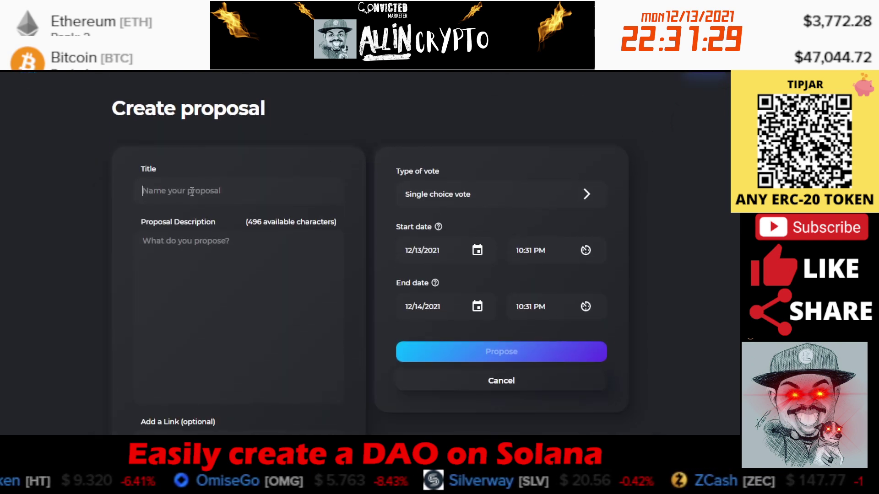
pyautogui.write('Run')
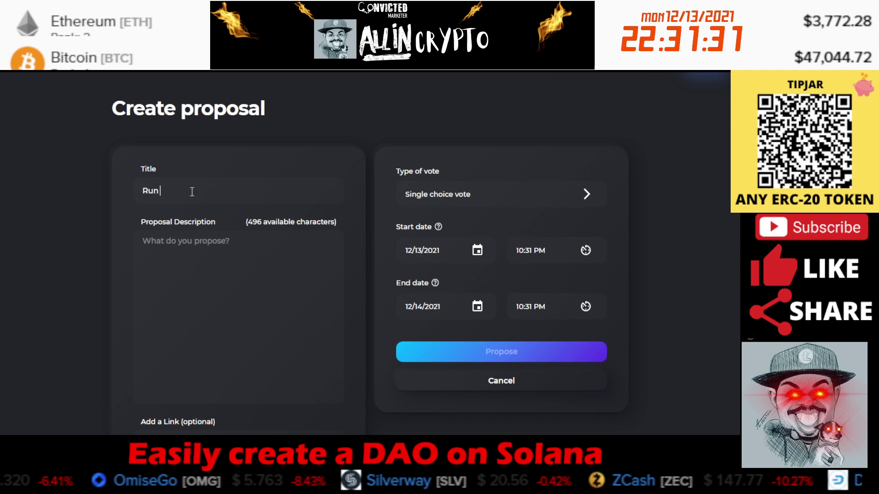
pyautogui.write(' Ads on ')
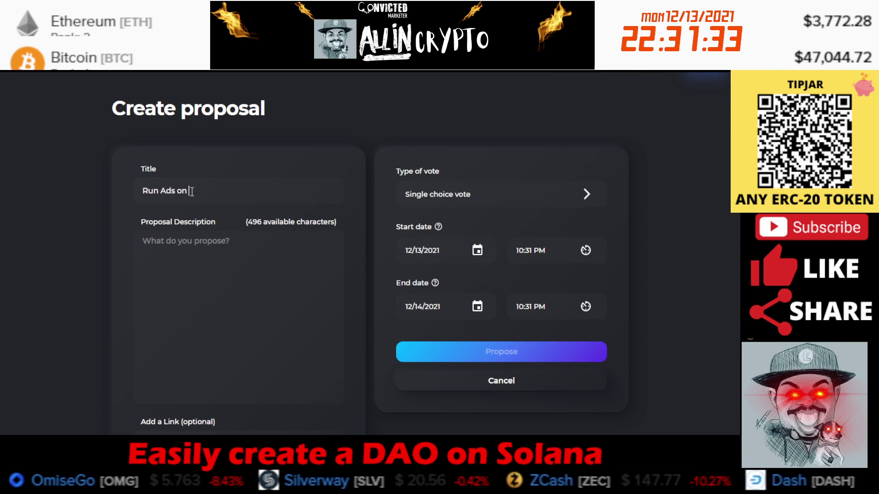
pyautogui.write('Twitter')
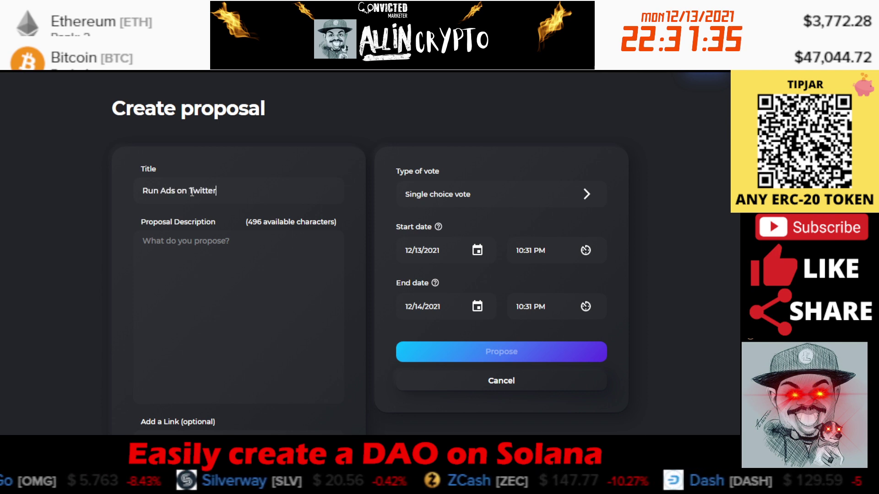
pyautogui.click(214, 273)
pyautogui.write('B')
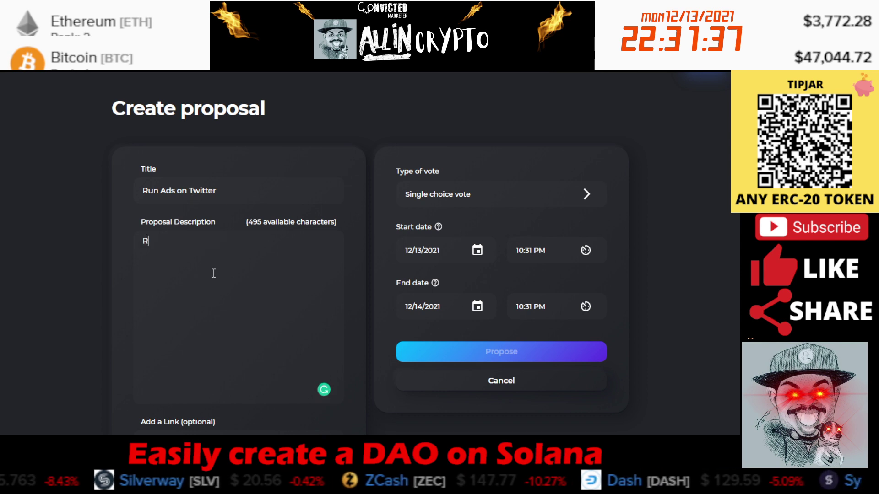
pyautogui.press('BackSpace')
pyautogui.write('Alloca')
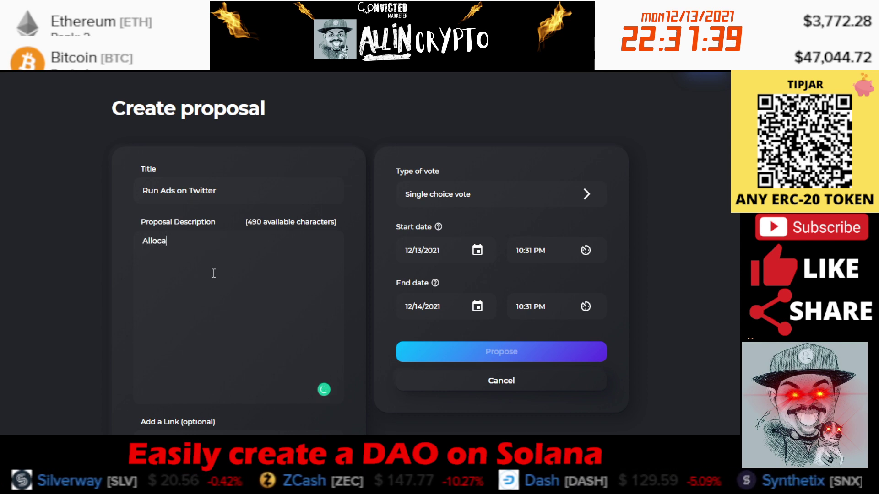
pyautogui.write('te 15% ')
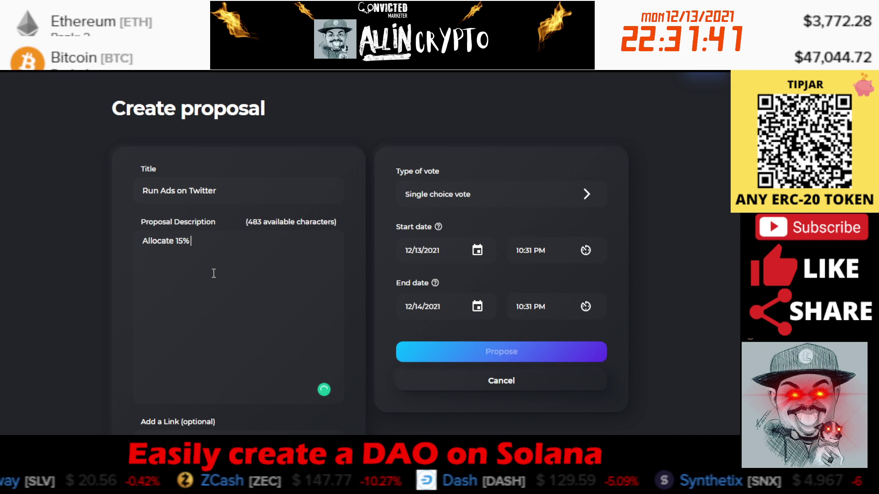
pyautogui.write('of trea')
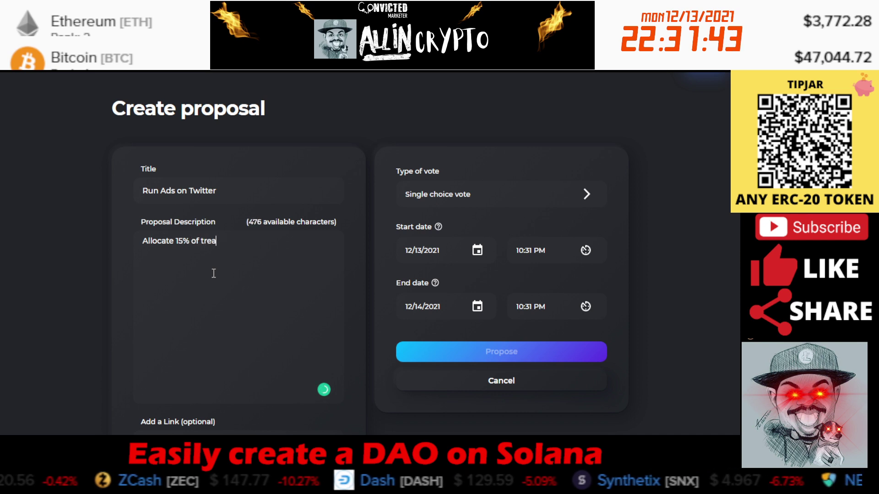
pyautogui.write('sury ')
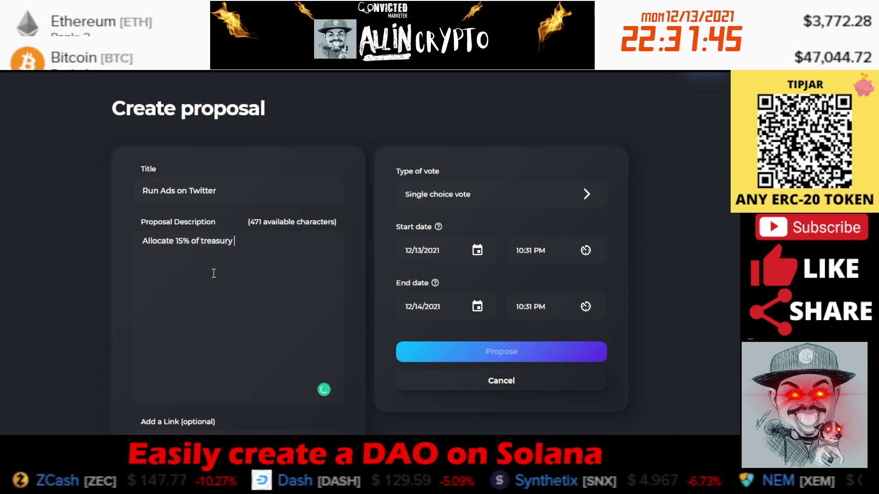
pyautogui.write('to run ads')
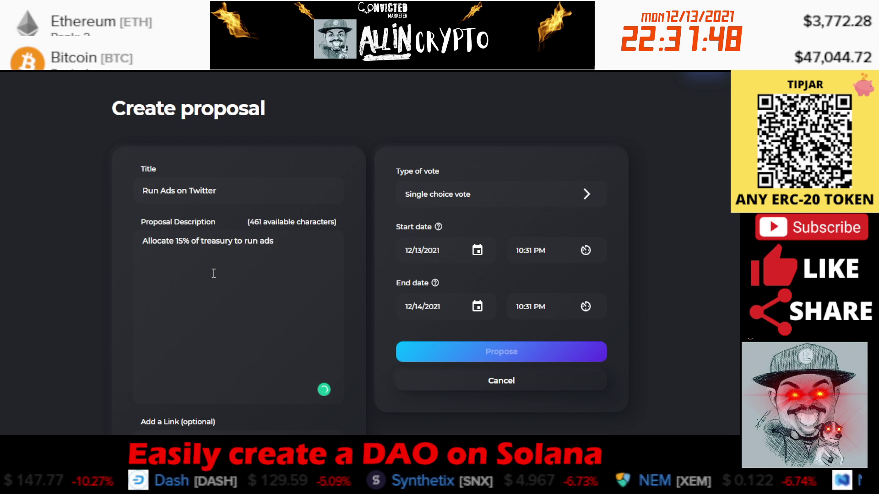
# - Set Option #1 to 'Yes' and Option #2 to 'No', then submit the proposal
pyautogui.scroll(-6, 213, 273)
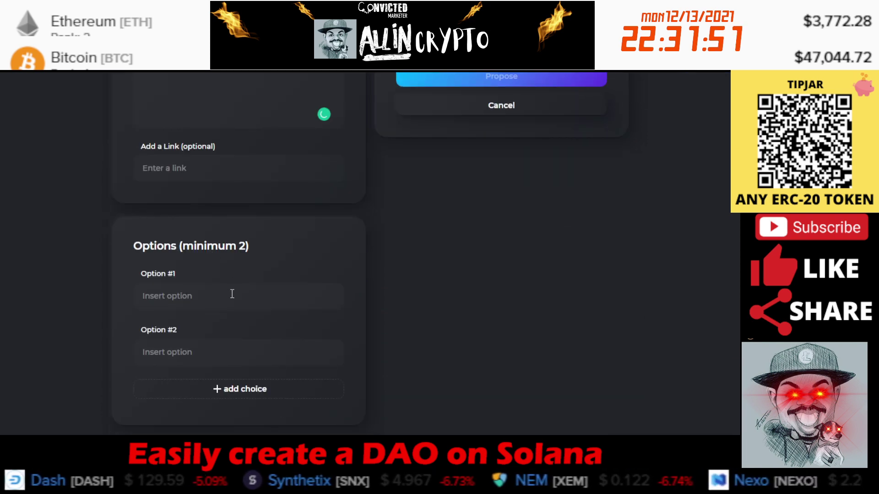
pyautogui.write('Yes')
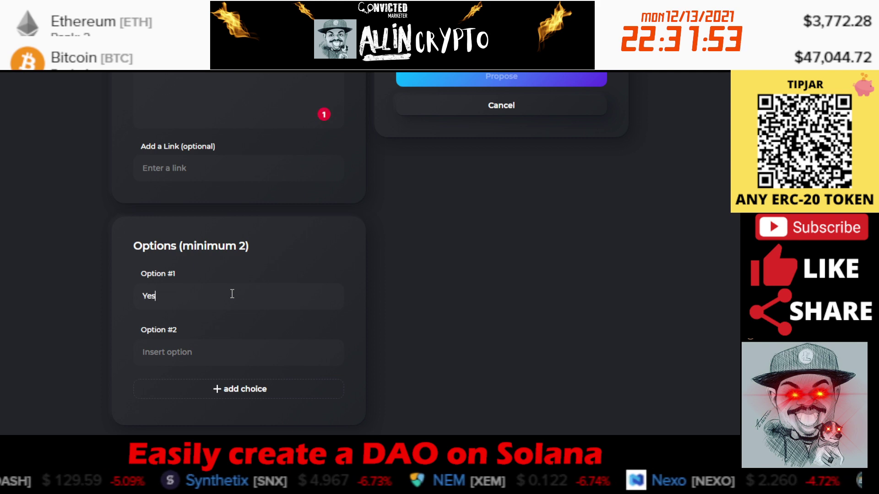
pyautogui.click(207, 350)
pyautogui.write('No')
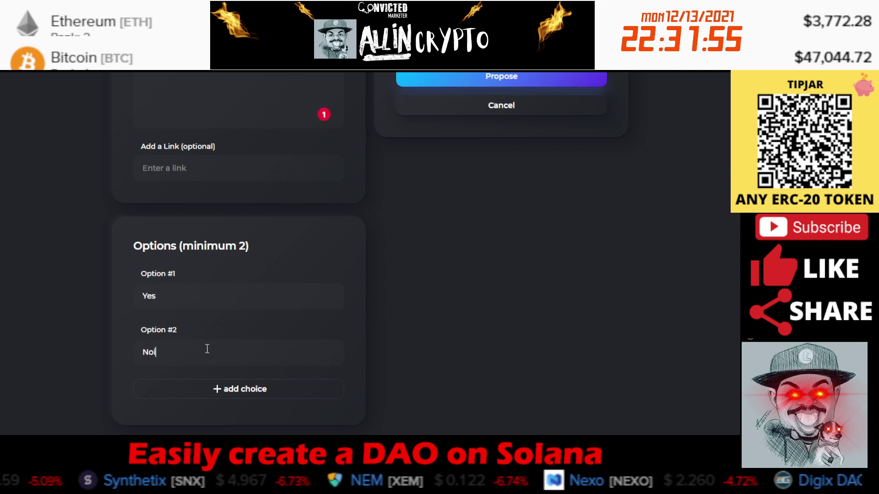
pyautogui.scroll(6, 347, 259)
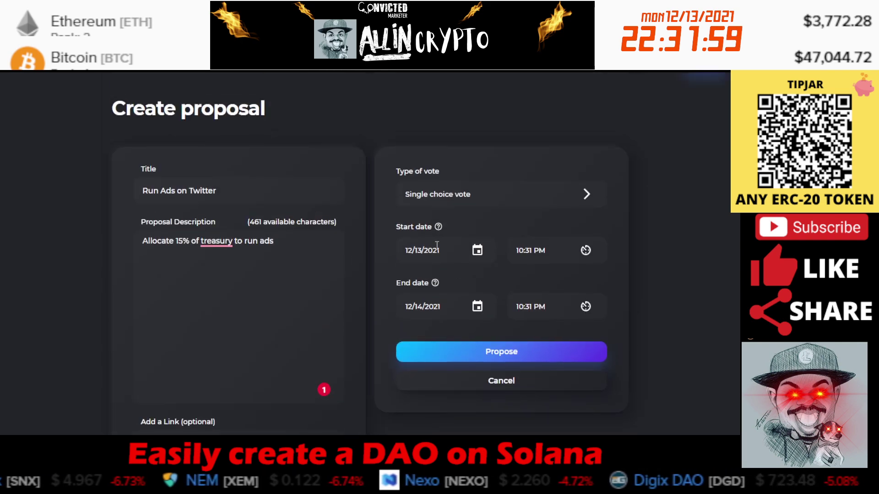
pyautogui.click(455, 351)
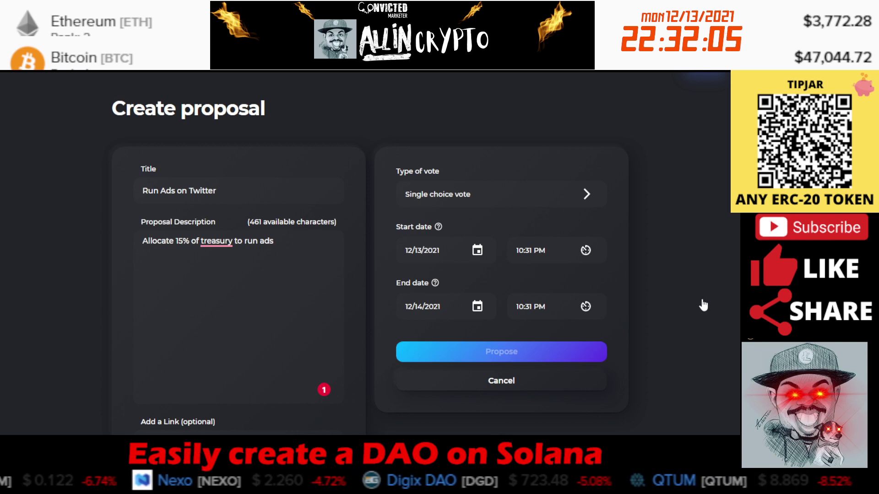
pyautogui.scroll(1, 674, 285)
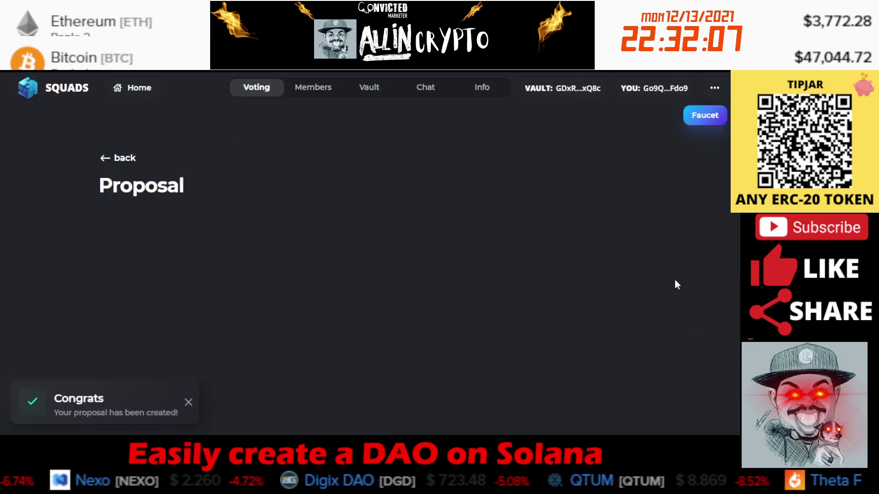
# - Review the Run Ads on Twitter proposal page, then go back to the Voting proposals list
pyautogui.scroll(-2, 281, 259)
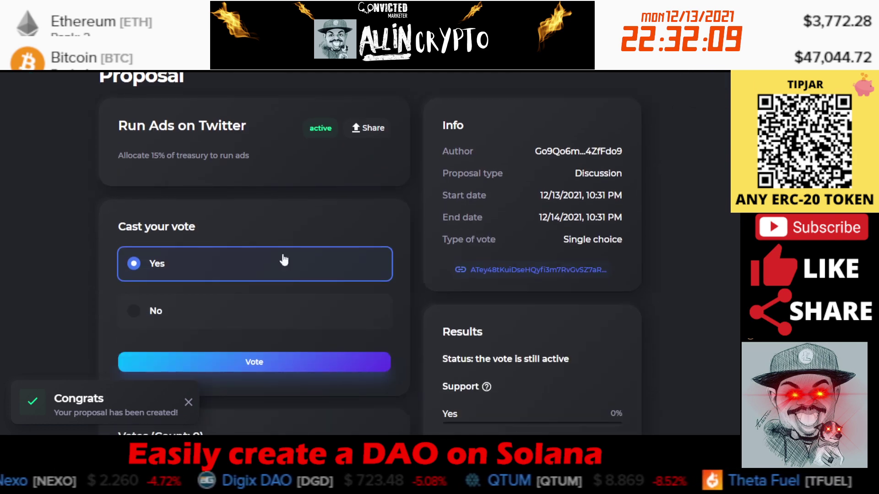
pyautogui.scroll(-2, 244, 271)
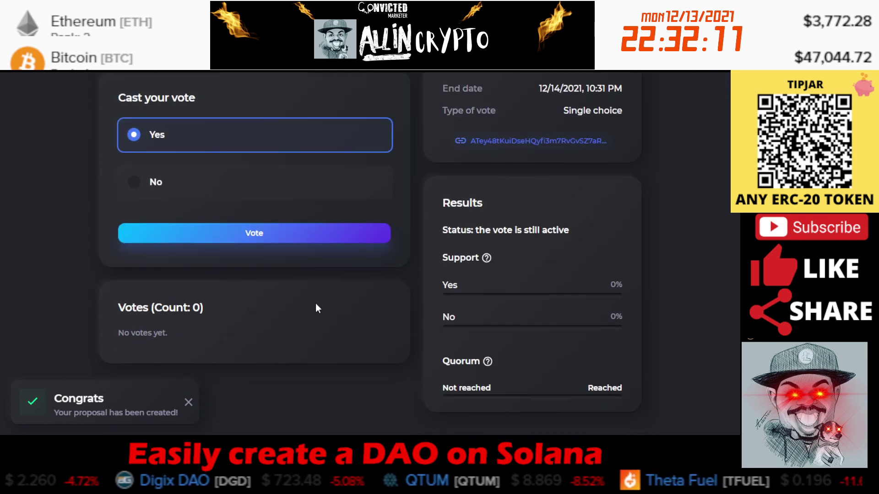
pyautogui.scroll(4, 315, 303)
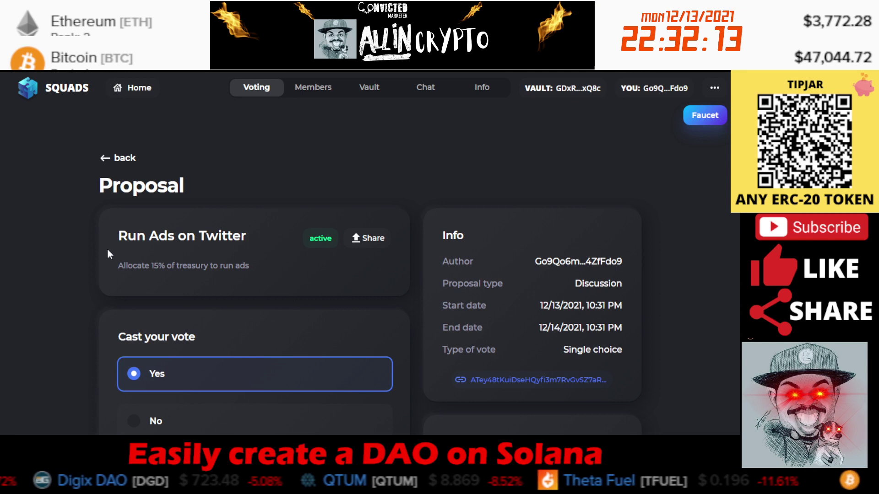
pyautogui.click(259, 88)
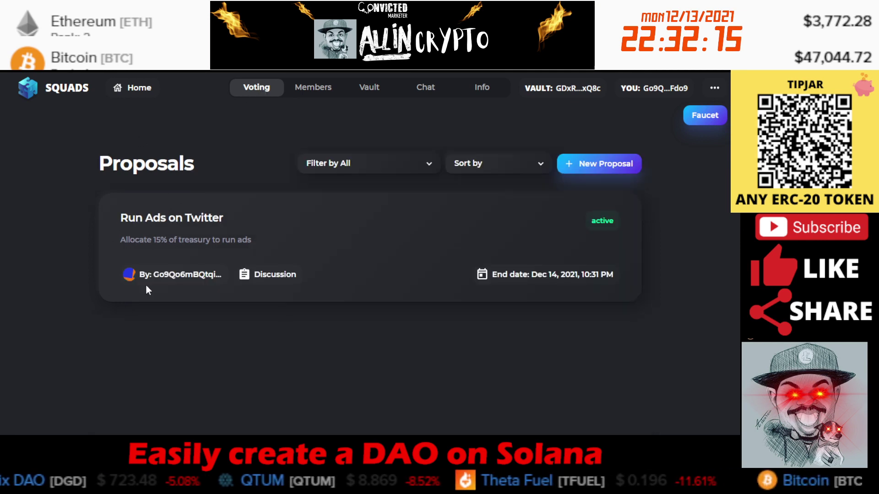